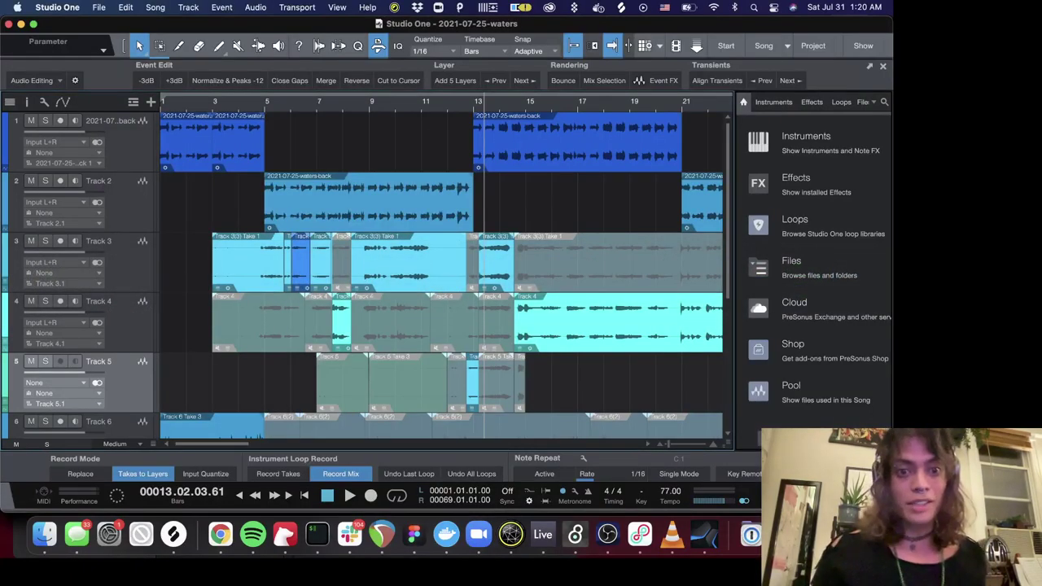
- Switch from Studio One to Ableton Live and select the Tastycomp folder in the browser
scroll(615, 368, "down", 5)
scroll(513, 322, "up", 5)
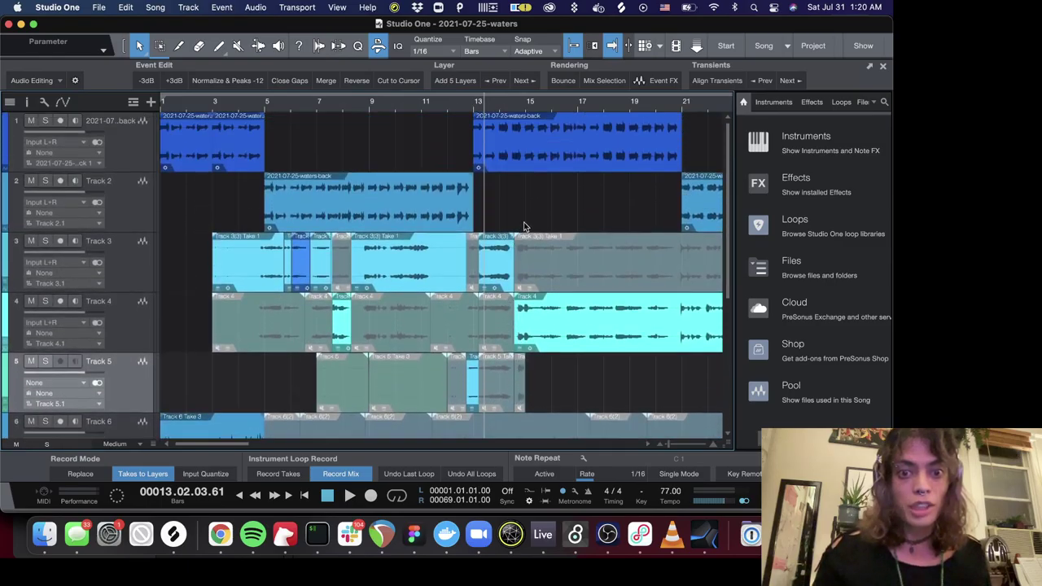
scroll(532, 193, "down", 5)
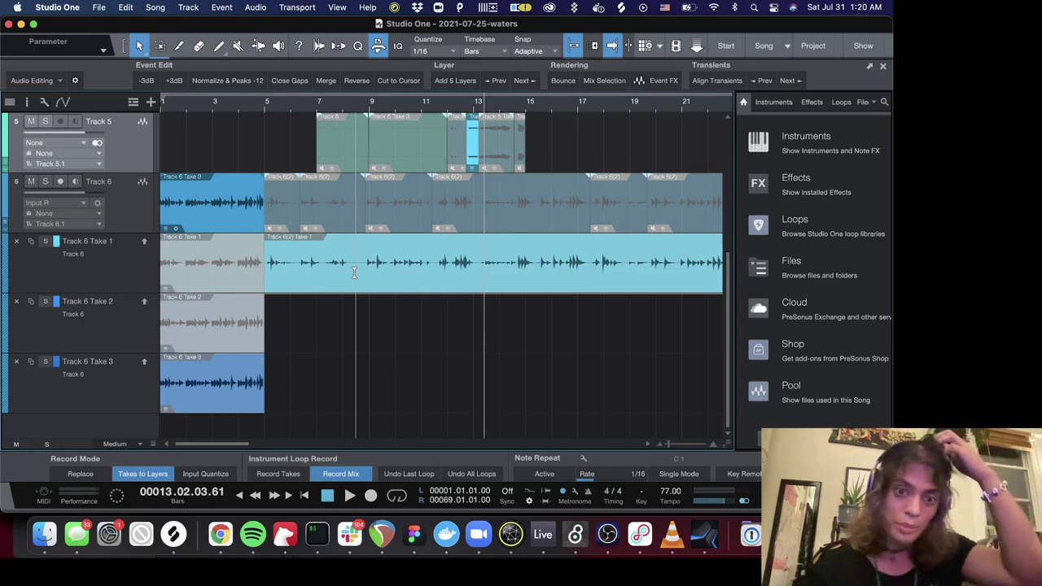
scroll(354, 273, "up", 10)
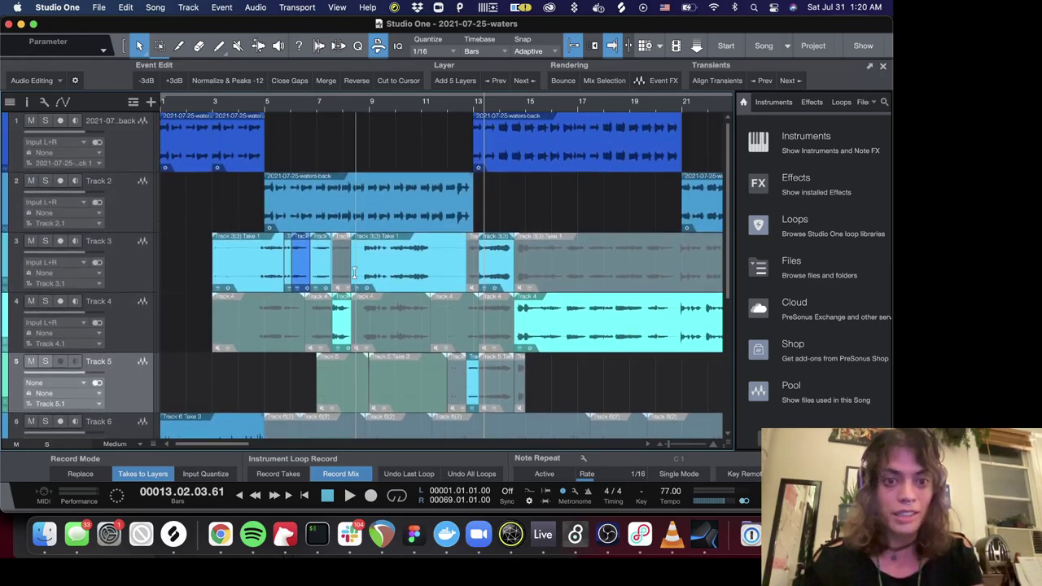
scroll(354, 272, "down", 5)
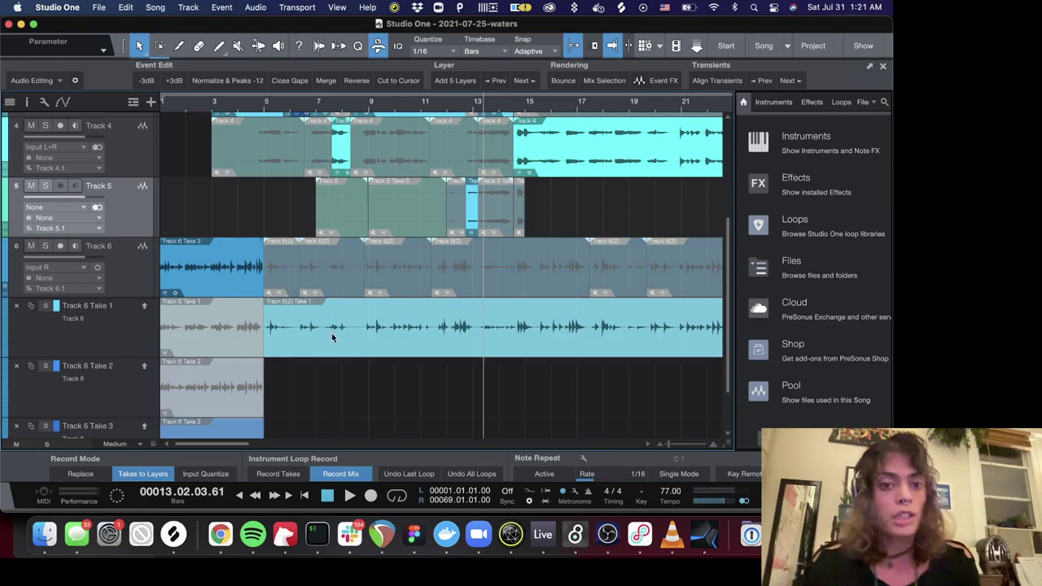
key("super+Tab")
key("super+shift+Tab")
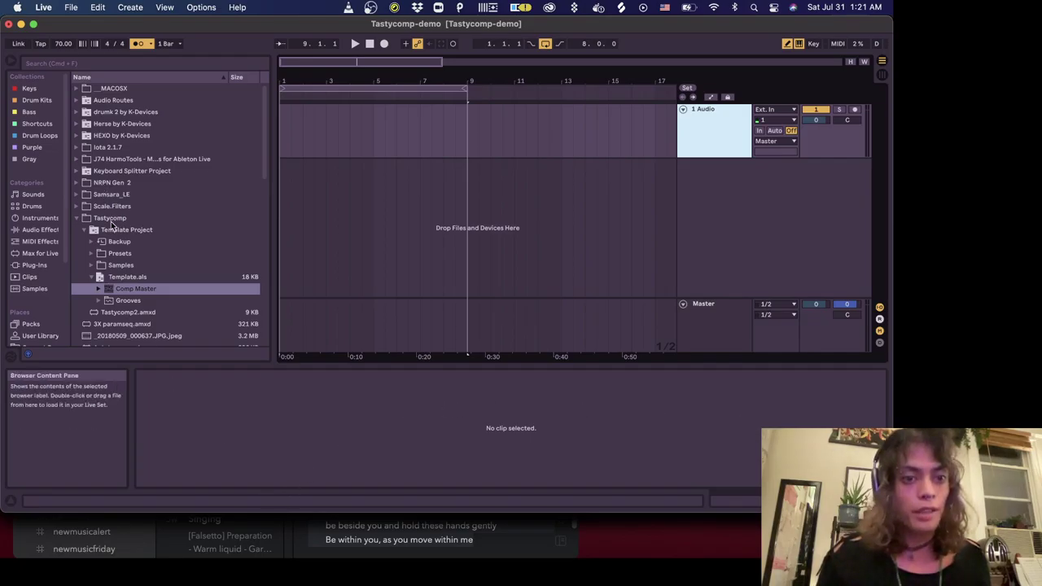
left_click(114, 219)
- Expand Template Project and drag Template.als's Comp Master into the arrangement
scroll(131, 225, "down", 3)
left_click(85, 173)
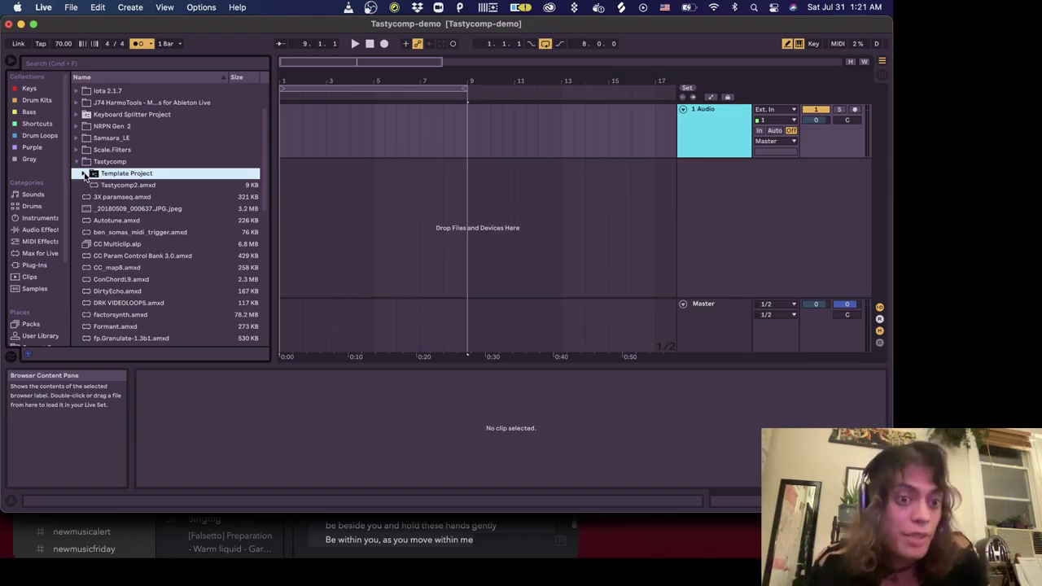
left_click(84, 174)
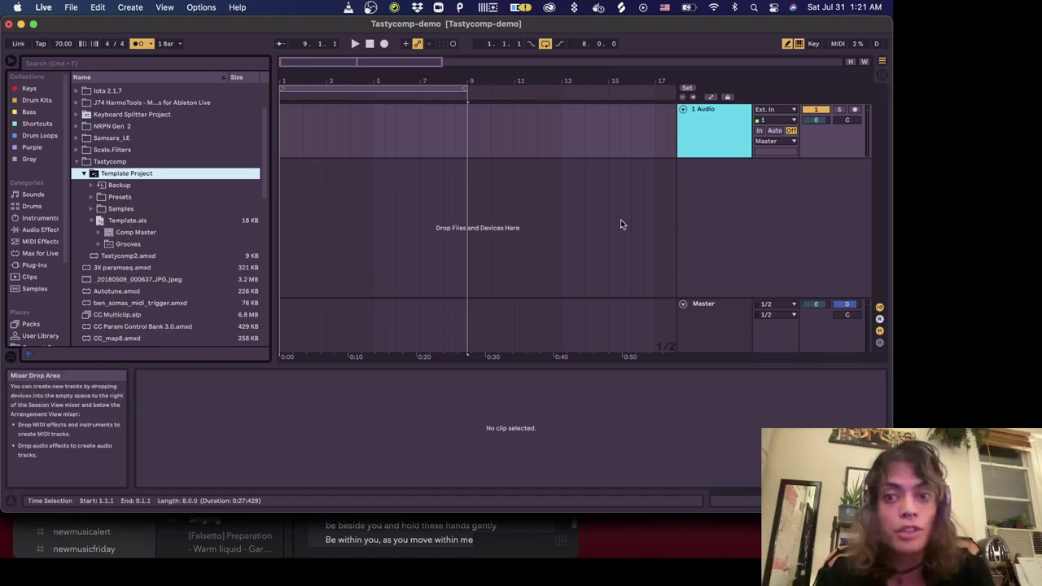
left_click(128, 233)
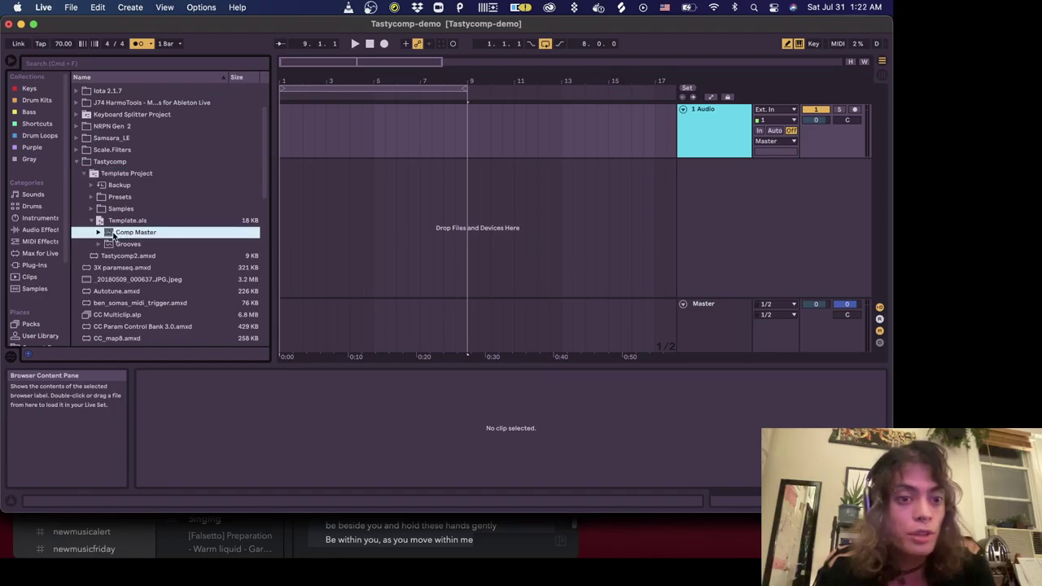
left_click_drag(114, 233, 636, 193)
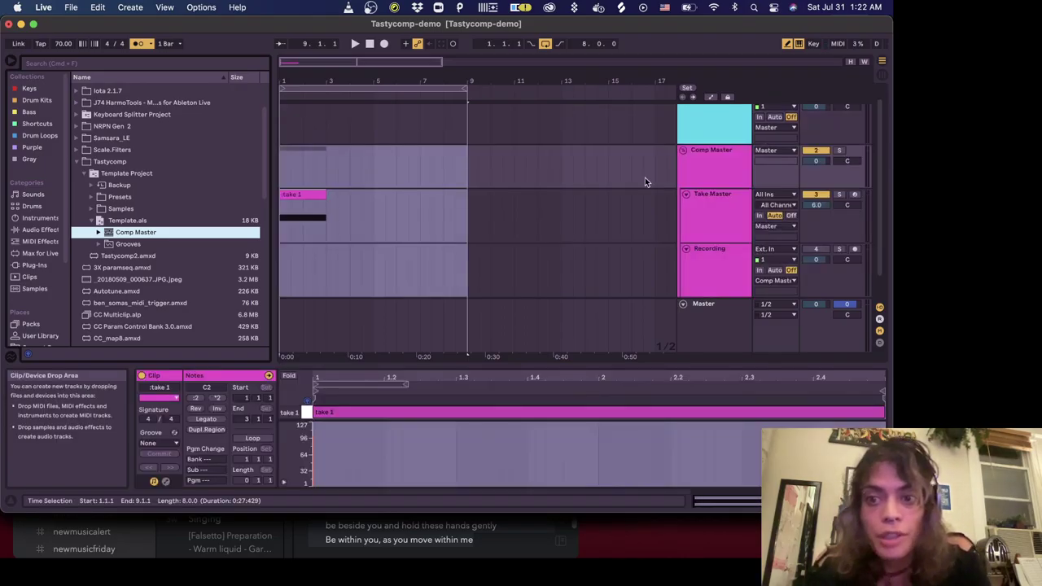
- Inspect the Comp Master, Take Master and Recording tracks' devices, then select bars 1 to 9
left_click(718, 158)
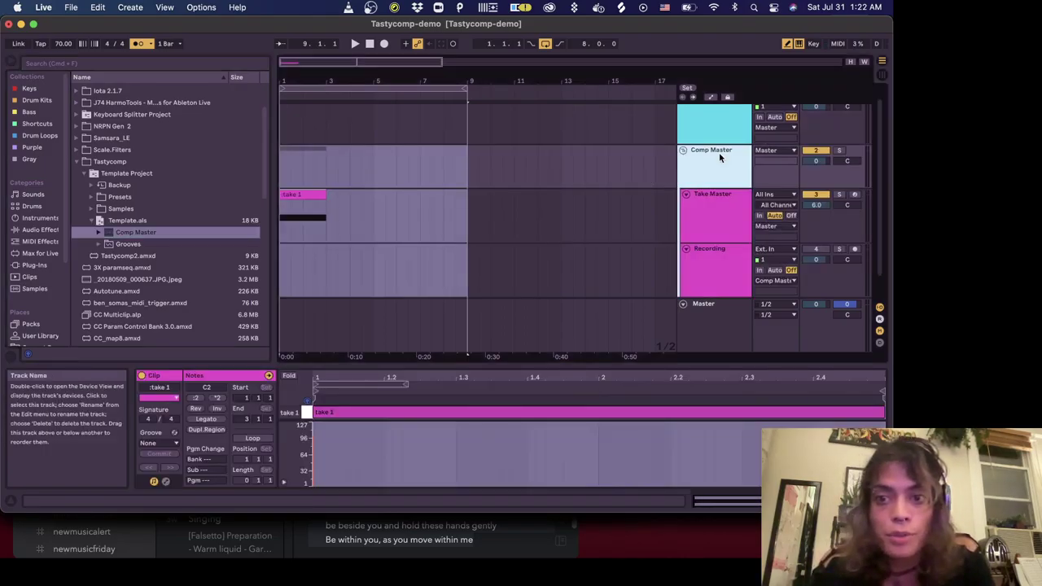
left_click(711, 202)
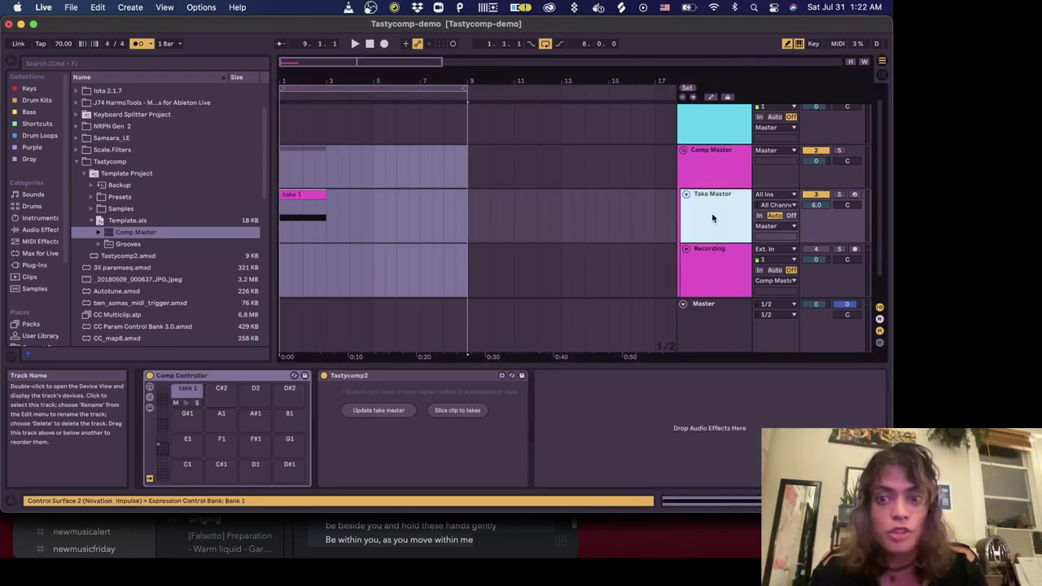
left_click(709, 263)
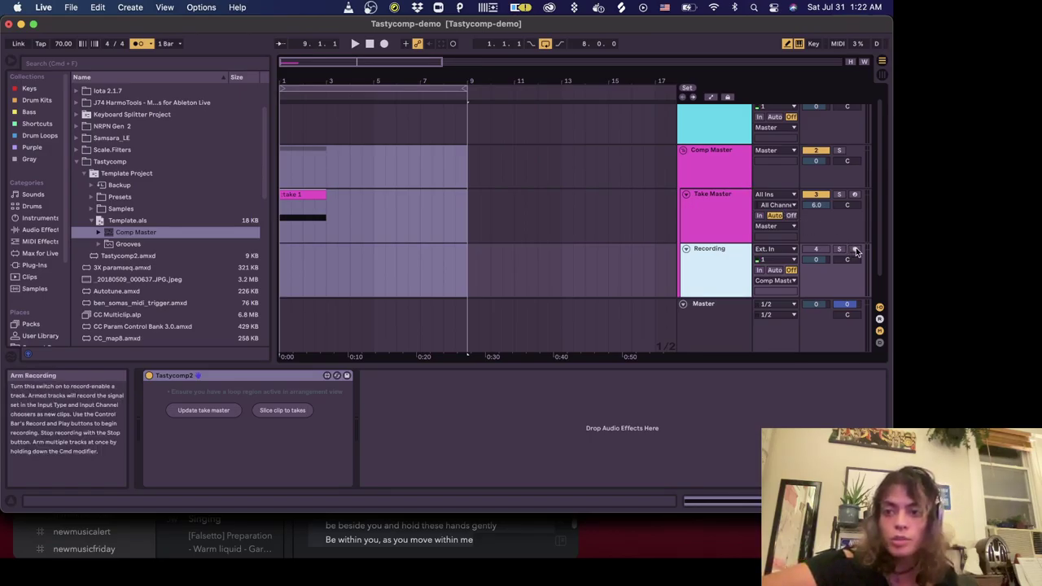
key("super+a")
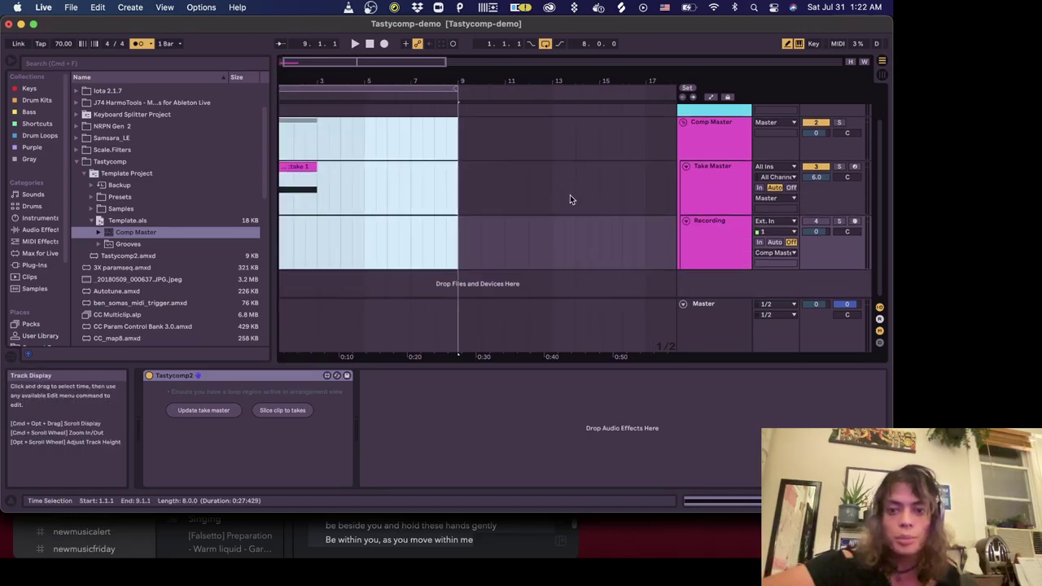
- Drag SO_JC_80_drum_loop_granite.wav from Splice into the Live arrangement as a new audio track
mouse_move(411, 558)
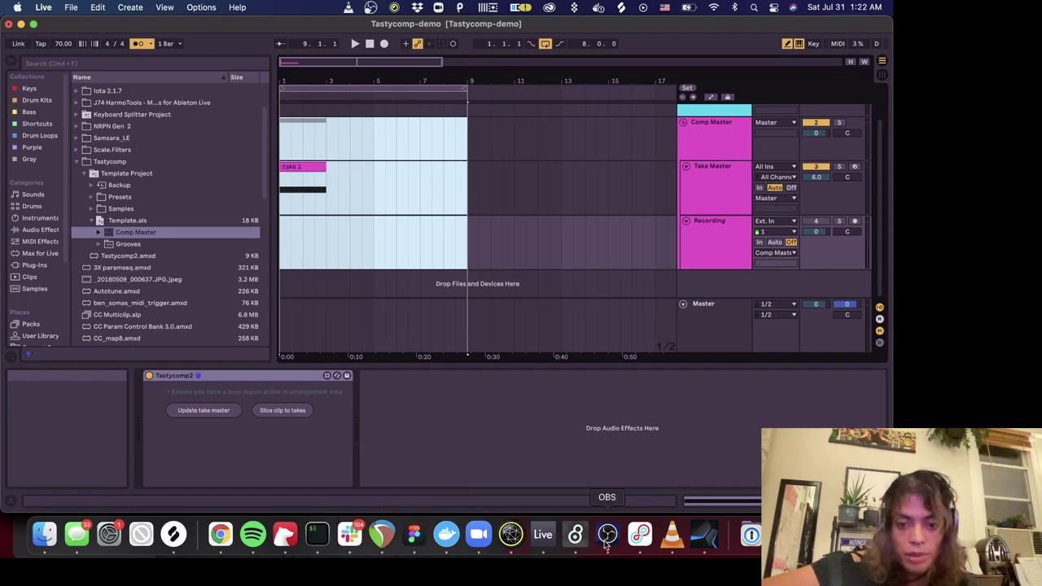
left_click(173, 534)
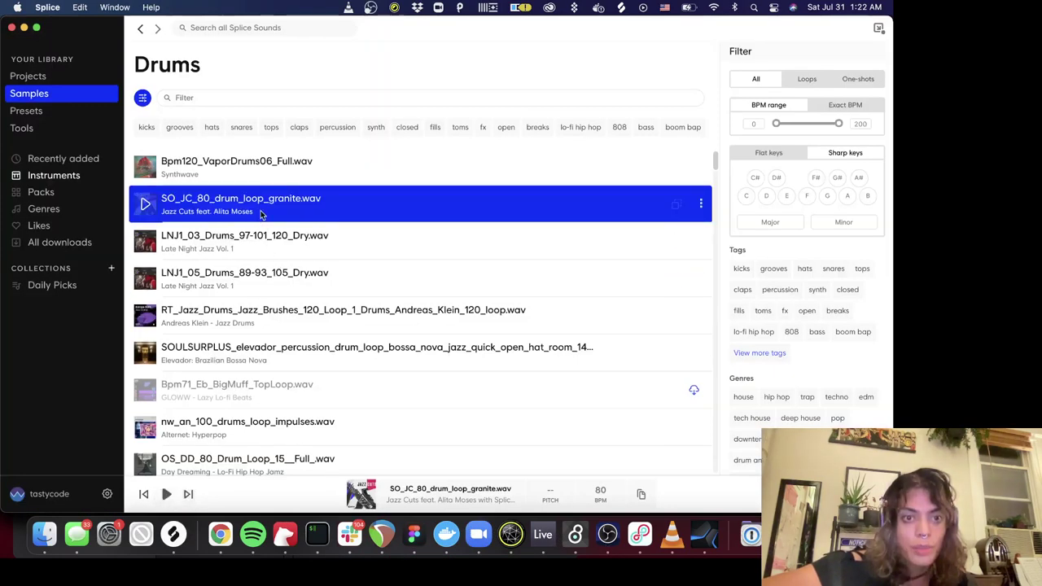
left_click_drag(248, 199, 289, 285)
key("super+Tab")
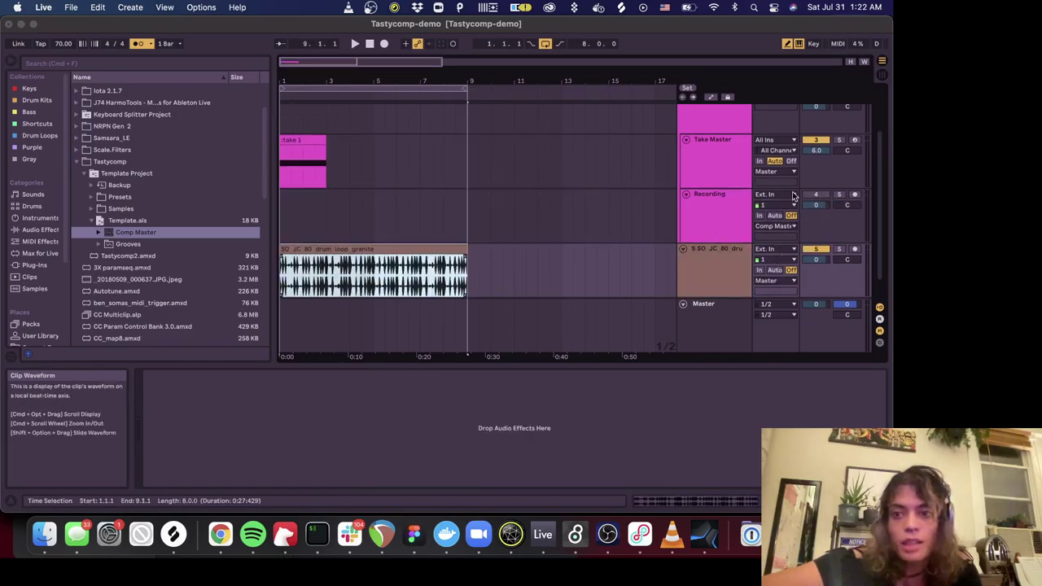
- Arm the Recording track and start arrangement recording from bar 1
left_click(702, 219)
left_click(284, 205)
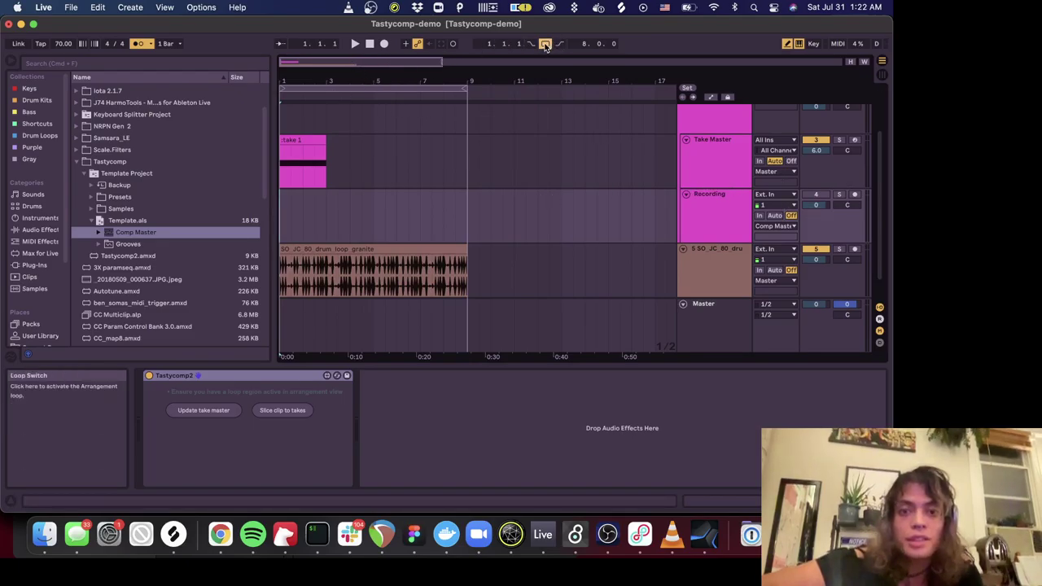
left_click(855, 196)
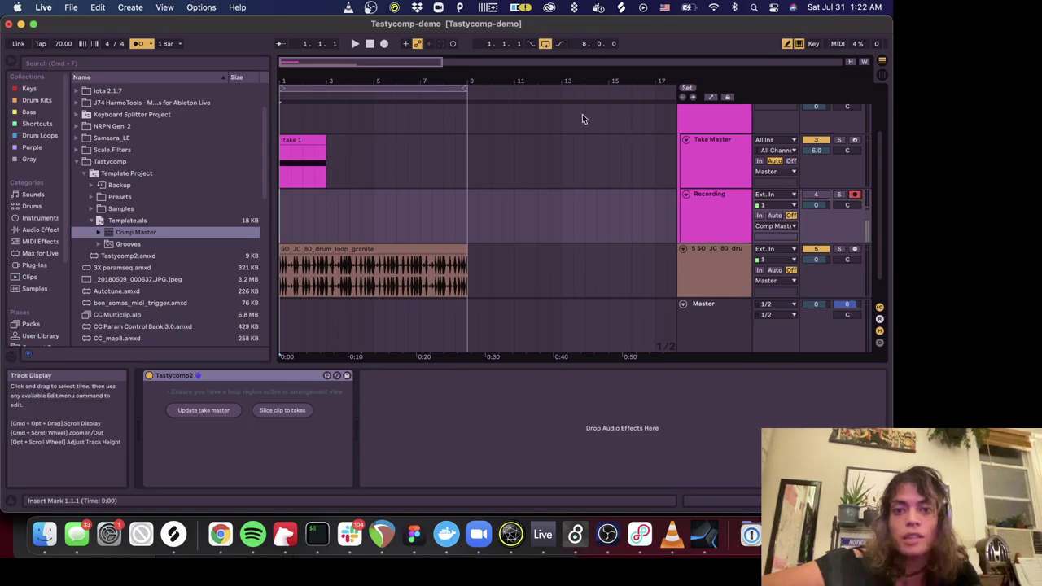
left_click(386, 44)
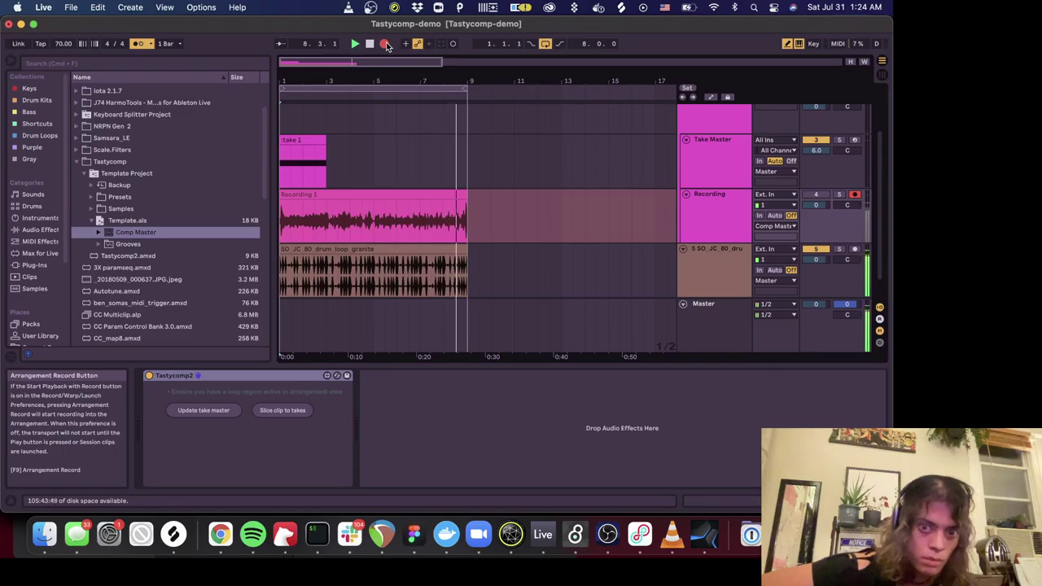
- Stop the arrangement recording just before bar 9
left_click(386, 44)
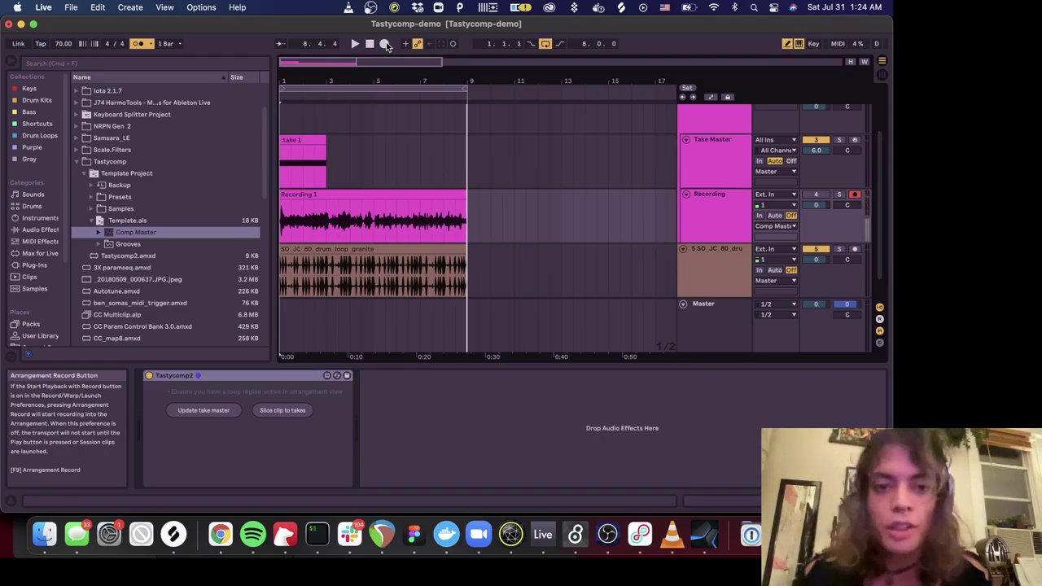
- Zoom to the Recording 1 clip to check its end, then select the whole clip
left_click(347, 191)
key("z")
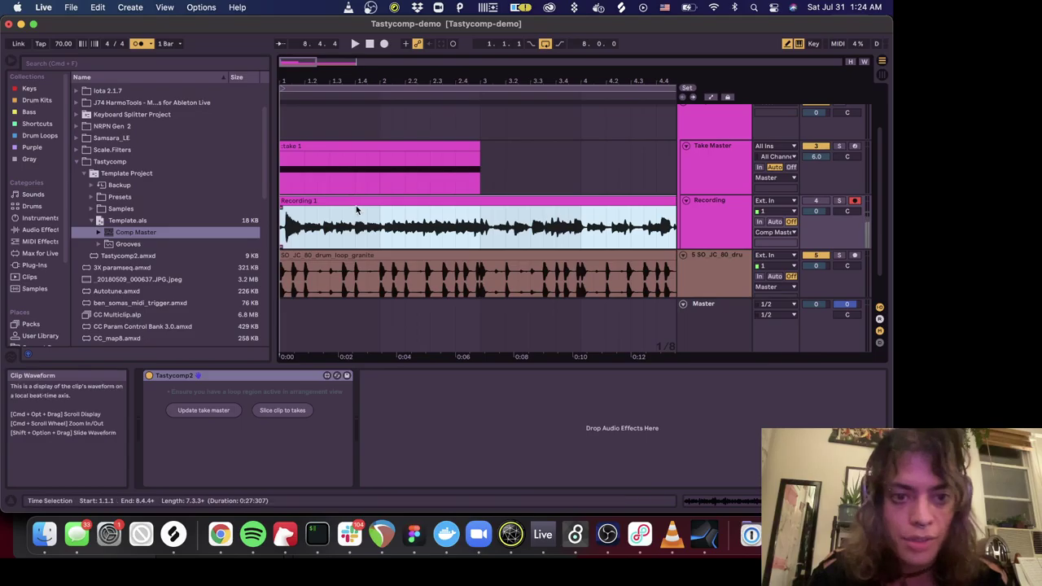
scroll(488, 205, "right", 10)
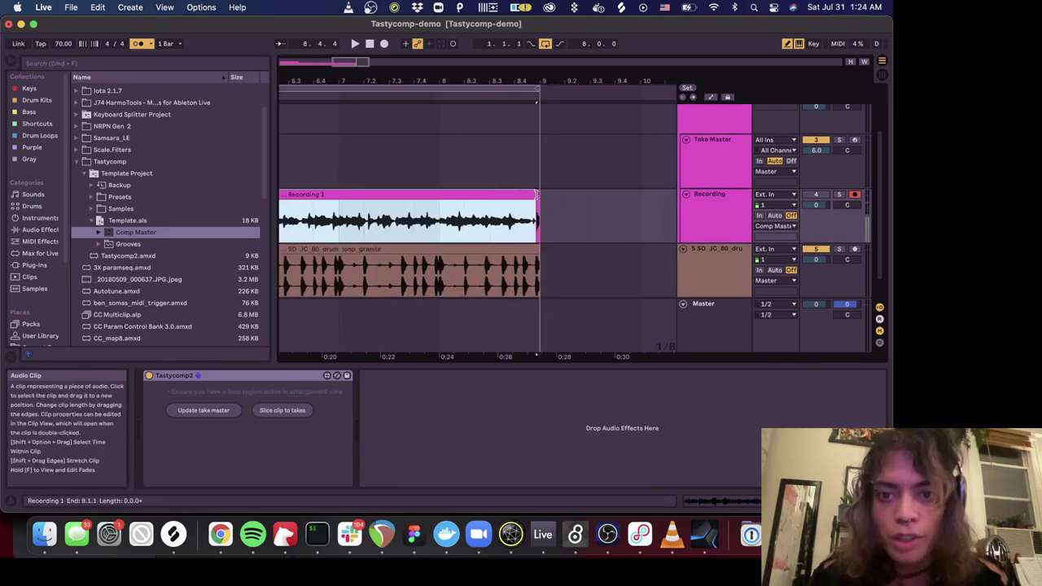
scroll(535, 195, "up", 5)
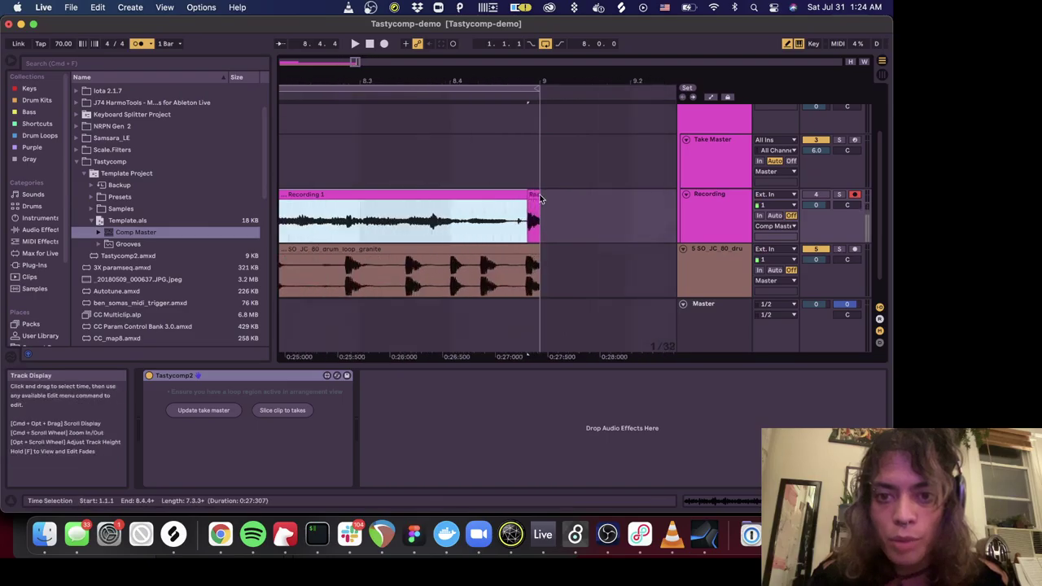
left_click(529, 195)
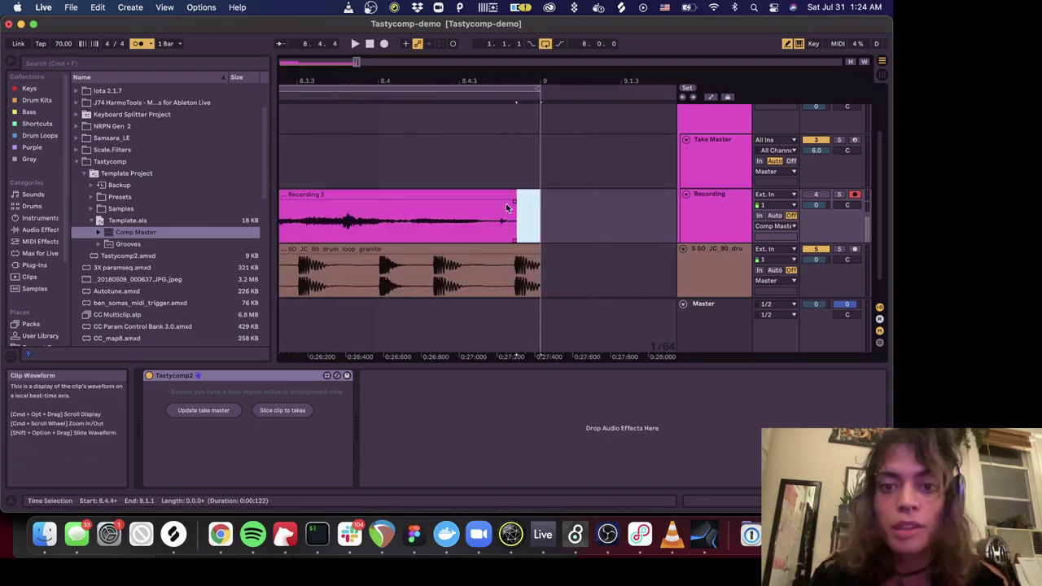
left_click(505, 203)
scroll(505, 204, "down", 6)
scroll(506, 203, "down", 5)
scroll(376, 204, "up", 2)
left_click(376, 205)
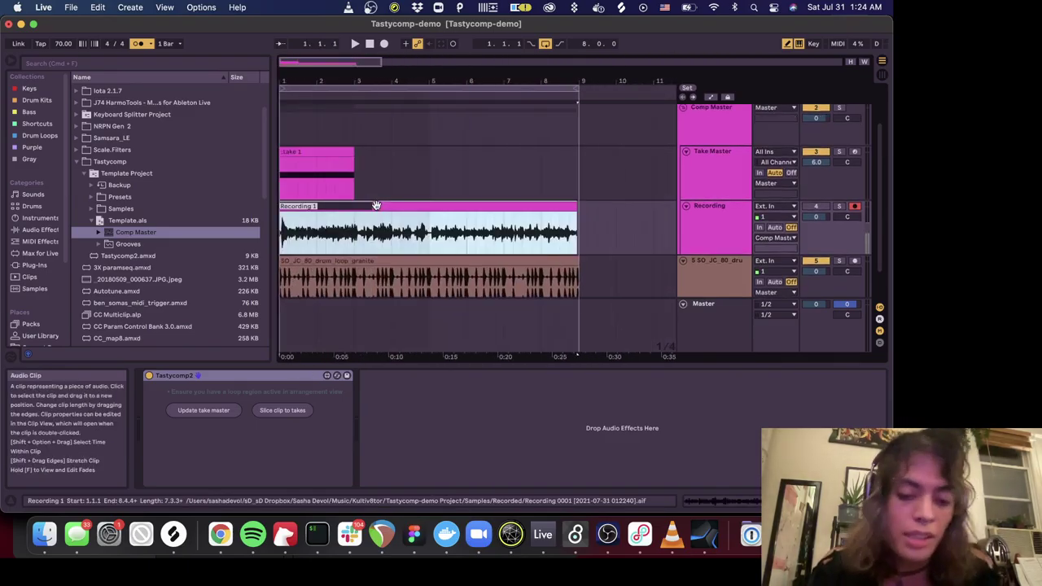
- Name the clip 'verse', slice it into verse:take 1, and open that take's clip details
key("Return")
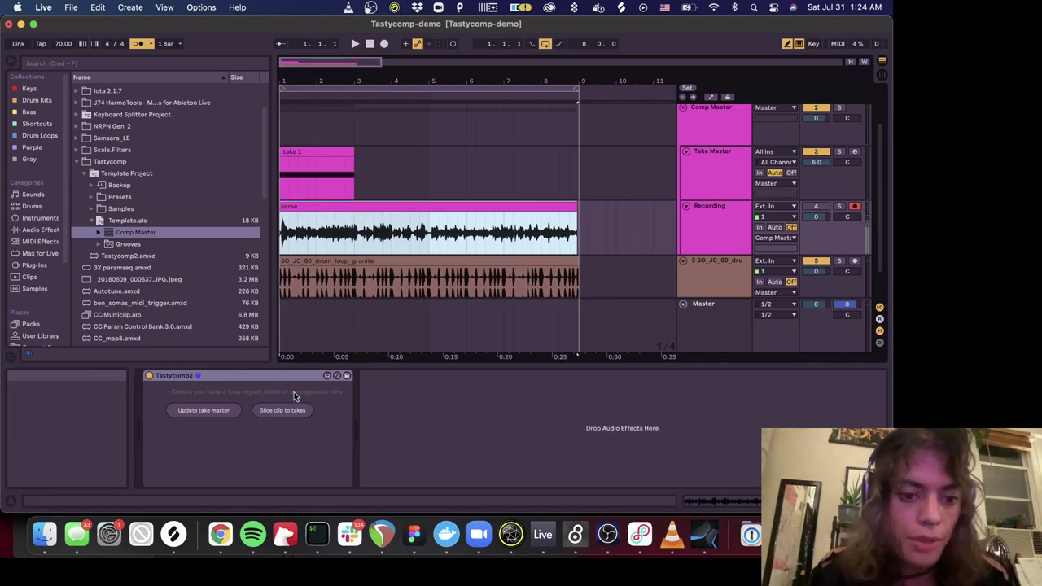
left_click(285, 411)
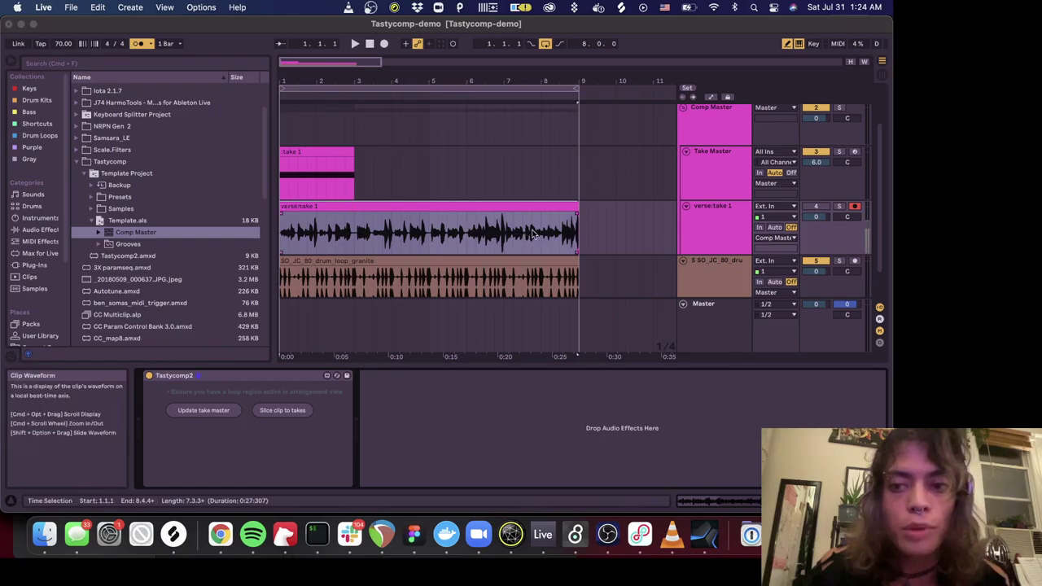
left_click(481, 207)
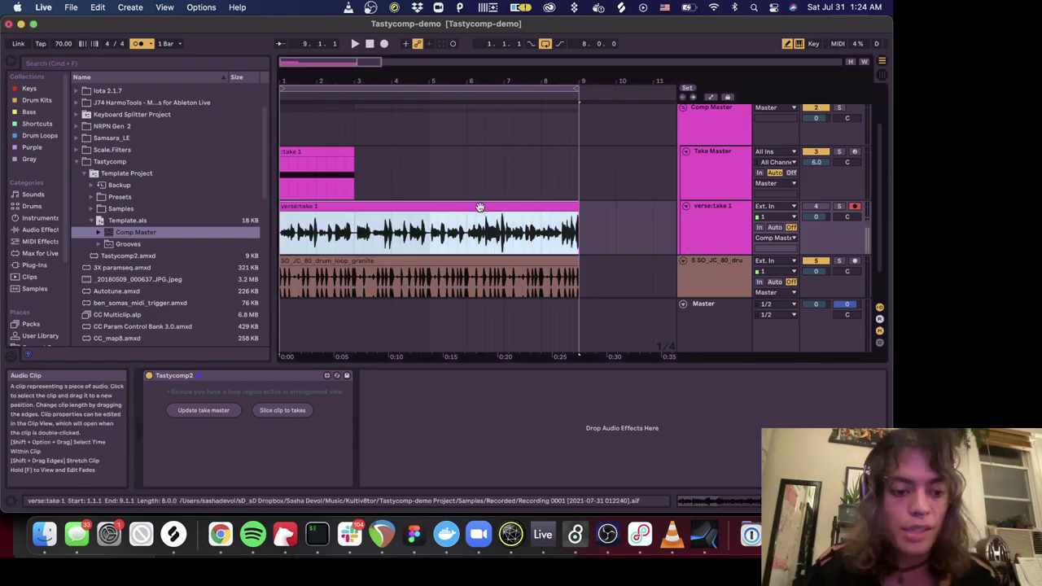
double_click(480, 207)
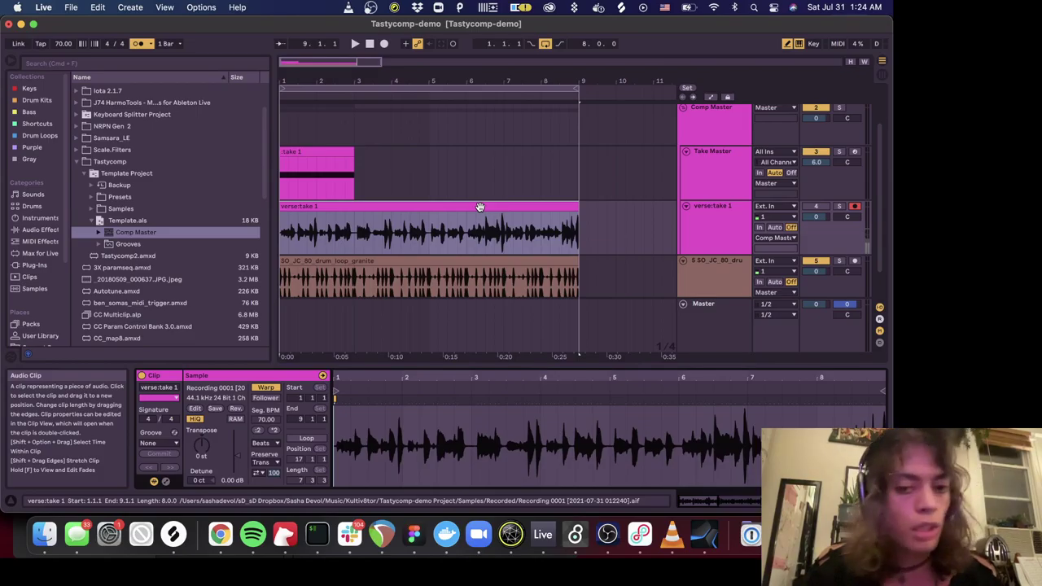
scroll(474, 438, "down", 3)
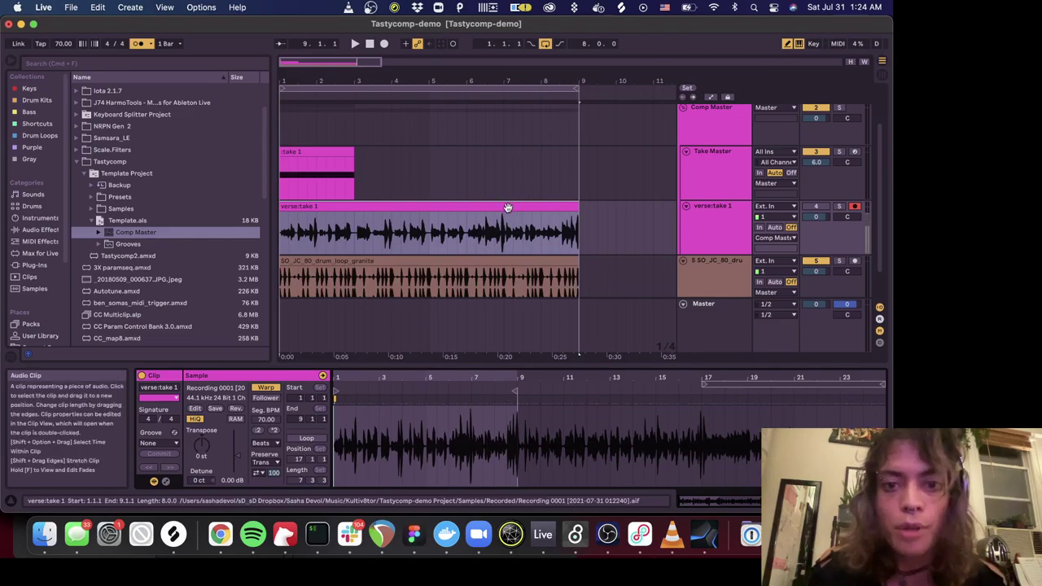
left_click(507, 206)
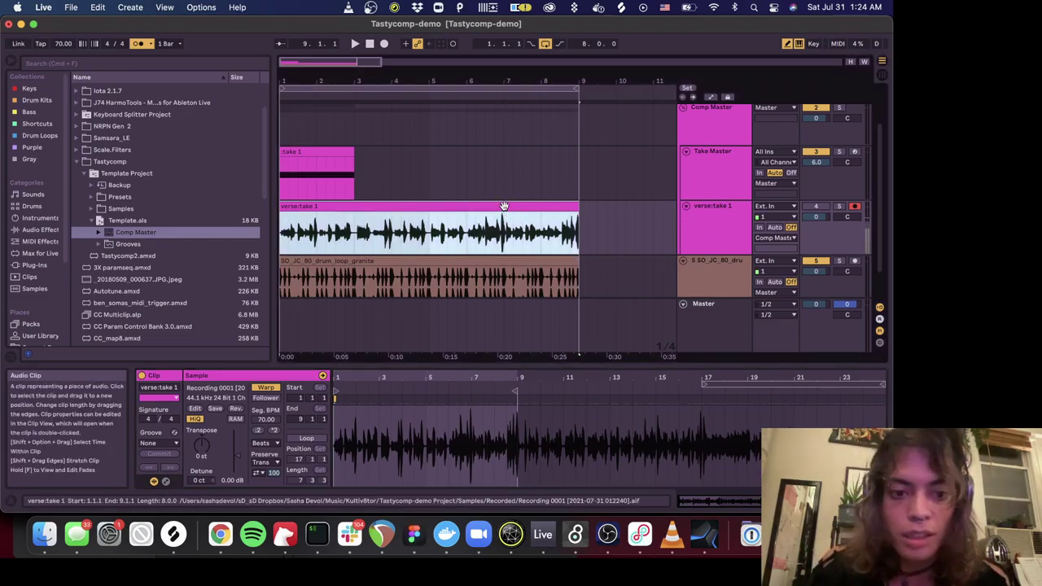
- Slice the verse recording into more take tracks, then delete the surplus fourth take track
key("shift+Tab")
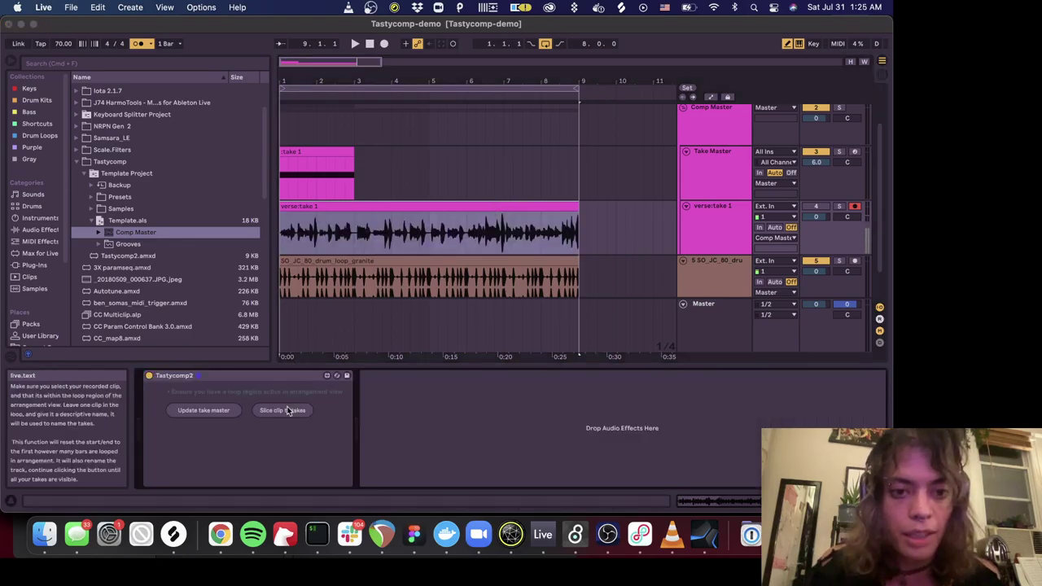
left_click(288, 410)
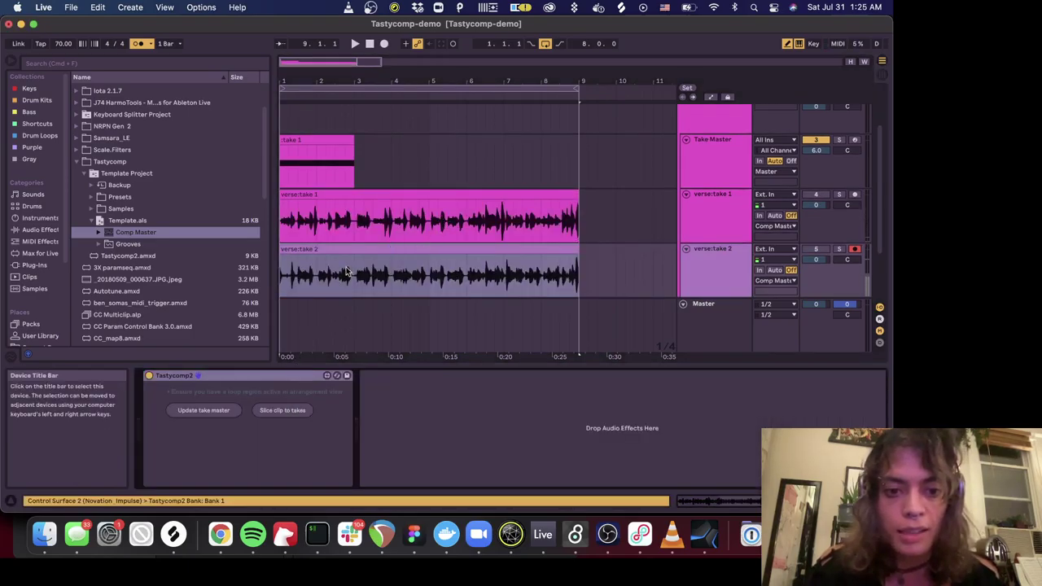
left_click(281, 410)
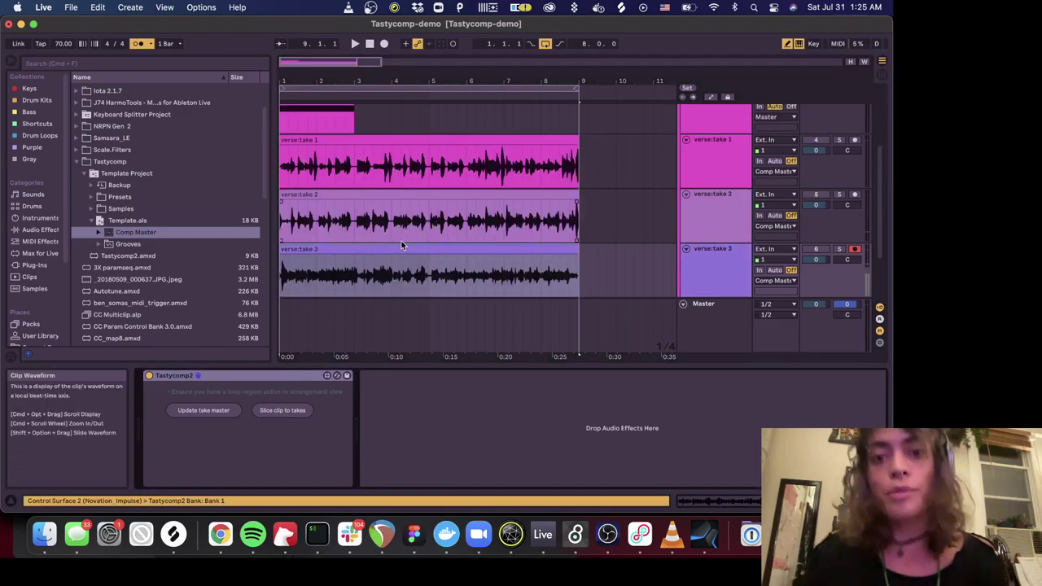
left_click(285, 410)
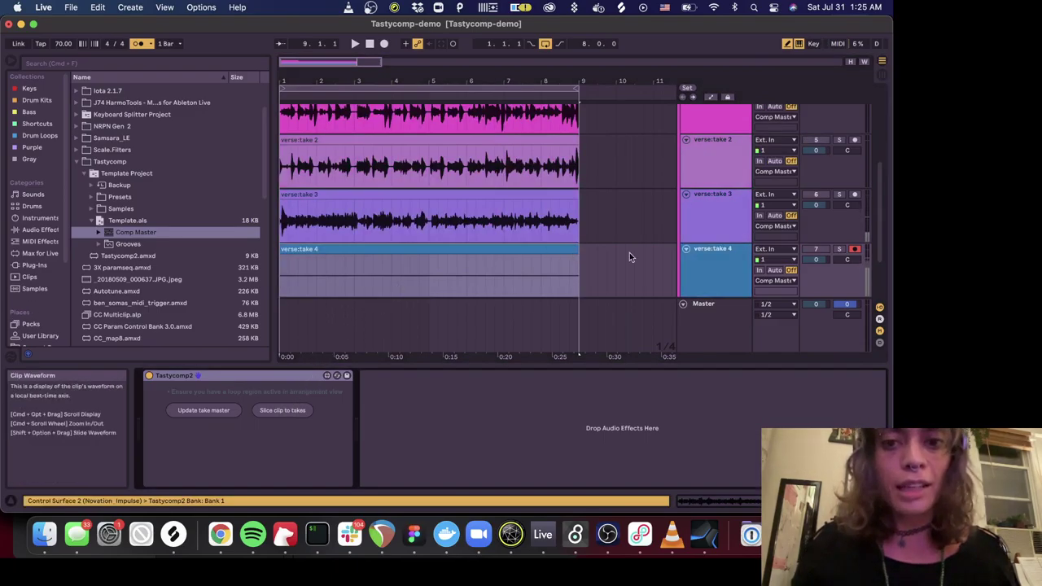
left_click(717, 266)
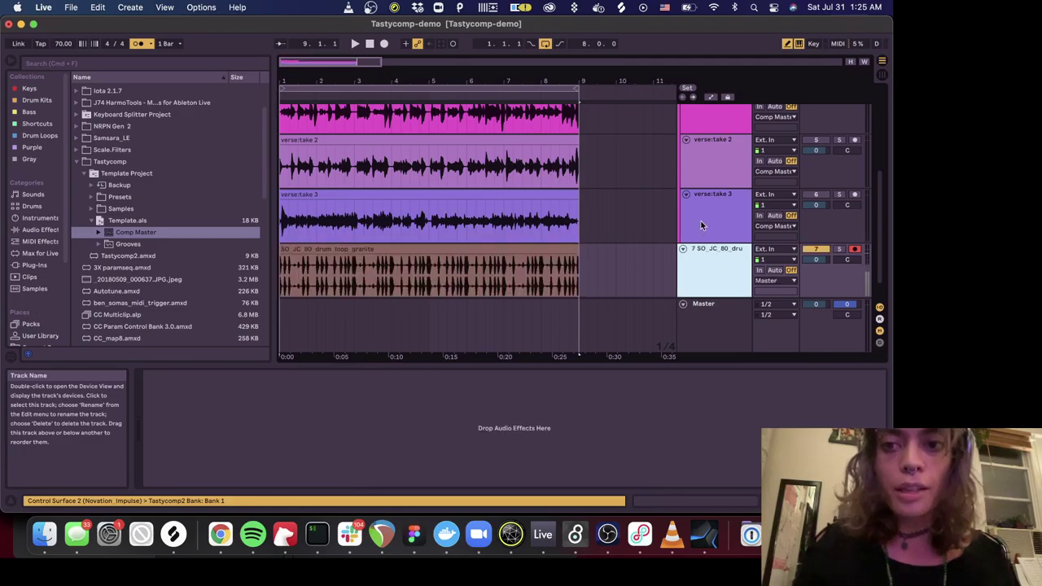
key("Delete")
- Show the Take Master's Comp Controller pads and select its take 1 MIDI clip
left_click(715, 138)
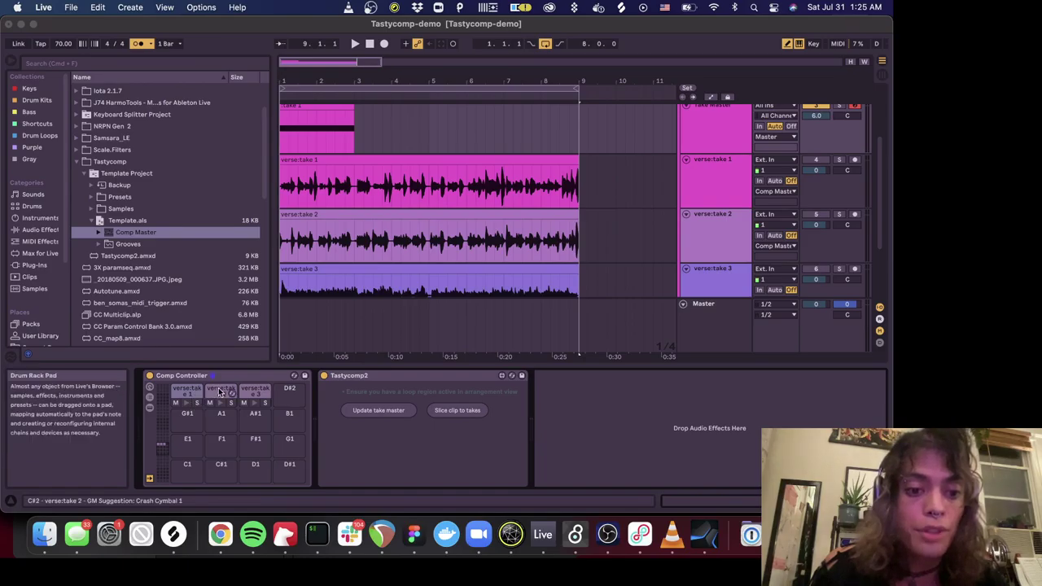
left_click(339, 107)
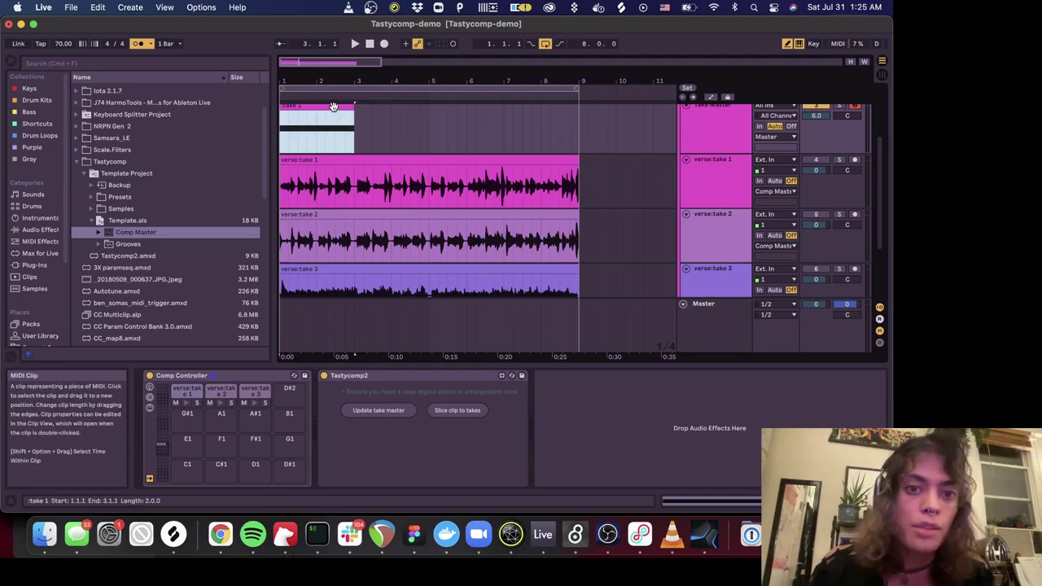
- Lengthen the take master clip to 8 bars and stretch its verse:take 1 note across the clip
left_click_drag(353, 106, 579, 107)
double_click(346, 108)
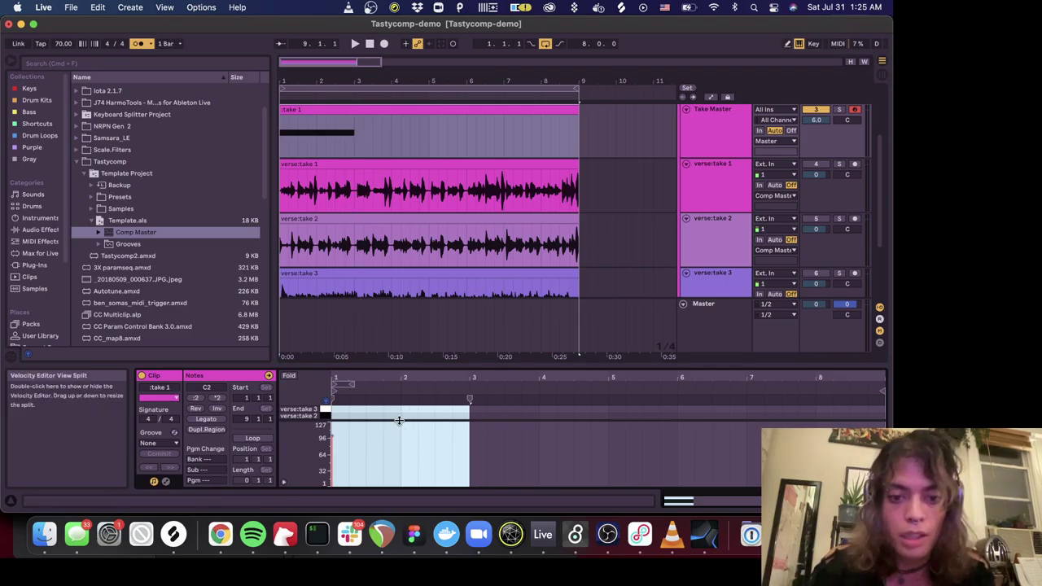
double_click(399, 420)
left_click(413, 442)
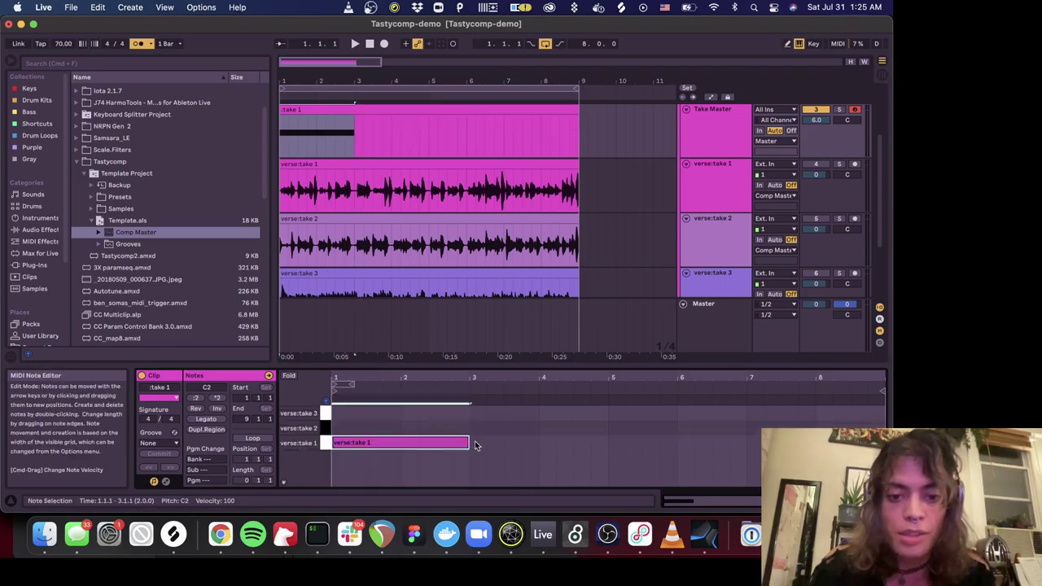
left_click_drag(469, 443, 886, 425)
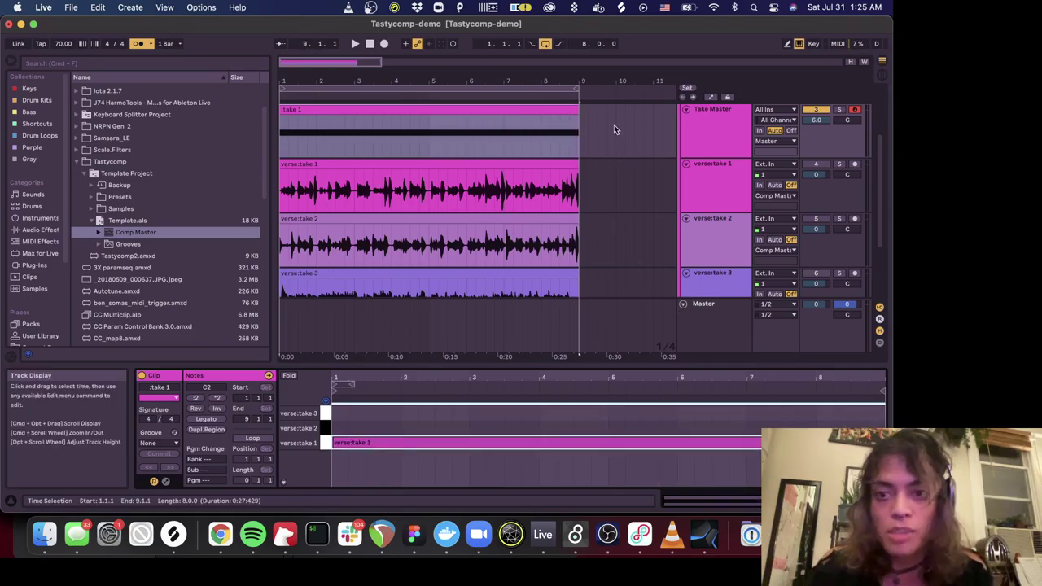
- Move the long note into the verse:take 2 row and play the comp back
key("space")
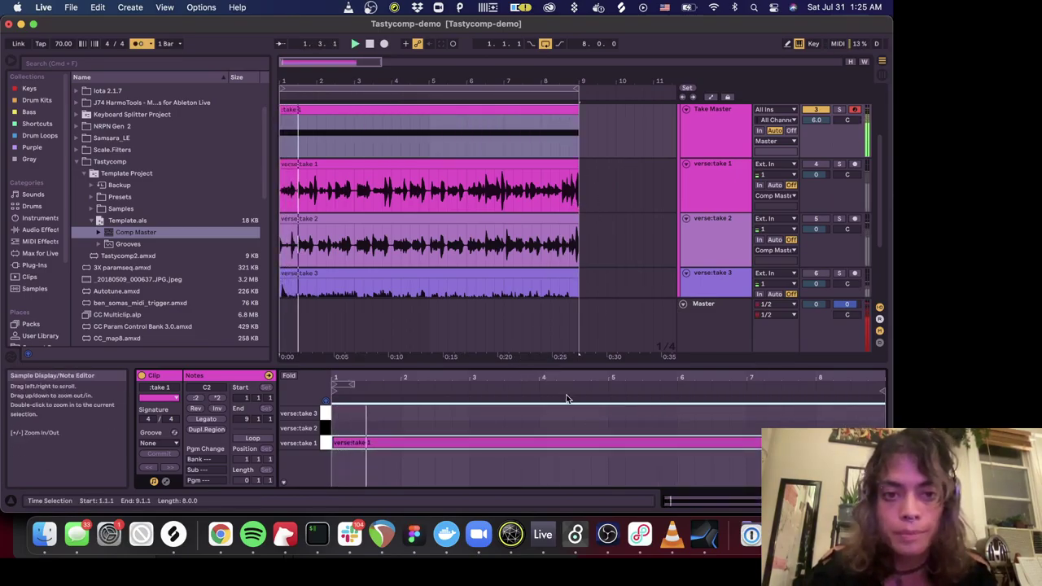
left_click(733, 444)
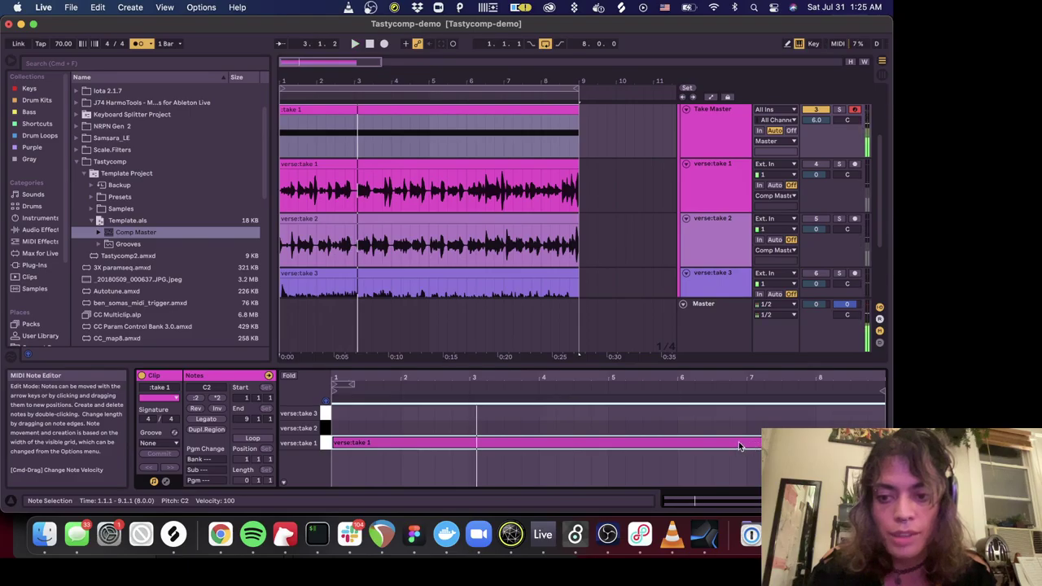
left_click_drag(739, 444, 738, 430)
left_click(360, 43)
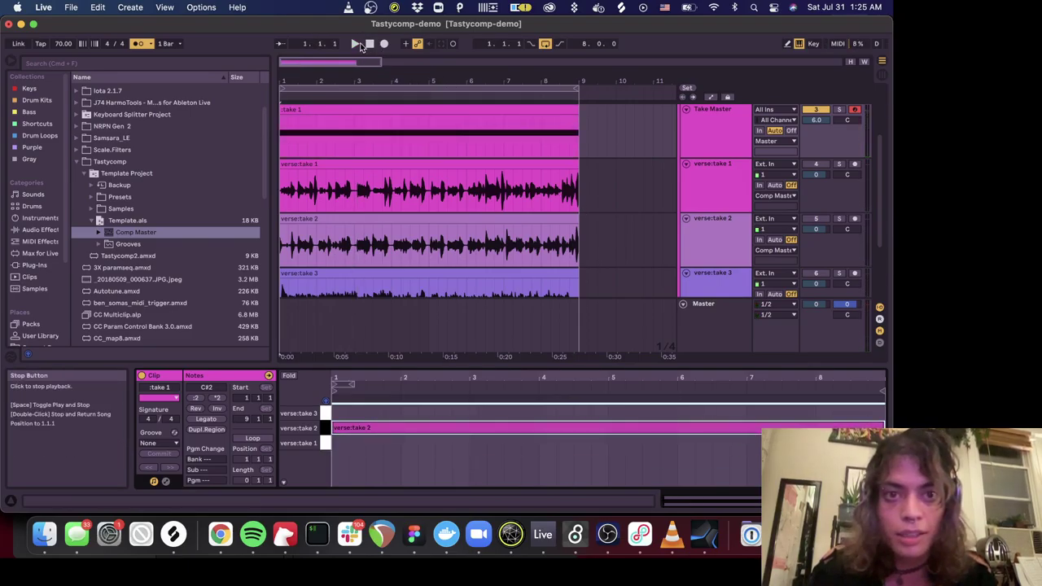
key("space")
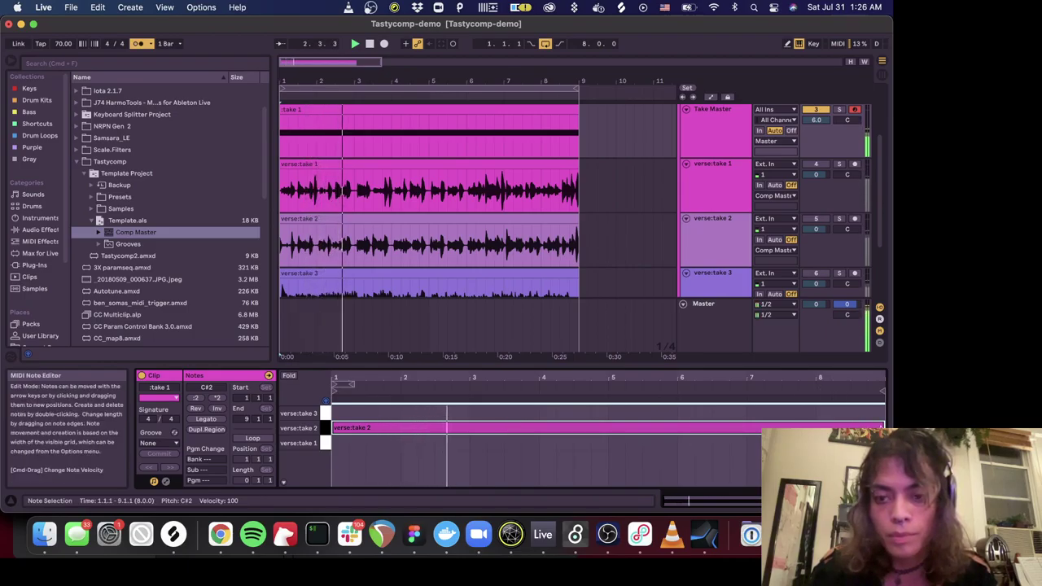
key("space")
- Shorten the verse:take 2 note, add verse:take 1 notes at bars 2 and 5, and enlarge the editor
left_click_drag(883, 426, 661, 440)
double_click(404, 444)
double_click(615, 442)
key("space")
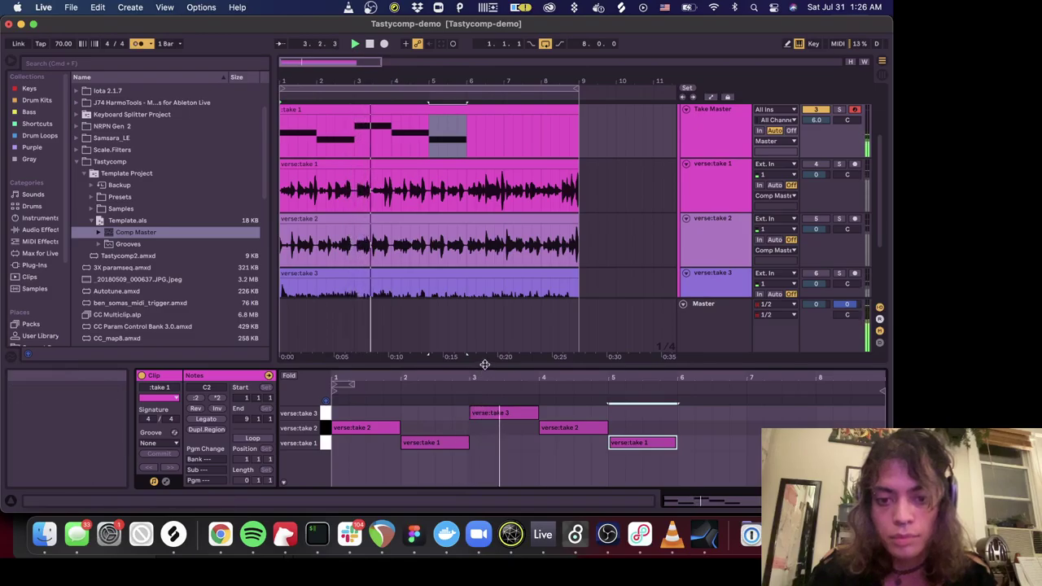
left_click_drag(484, 364, 483, 272)
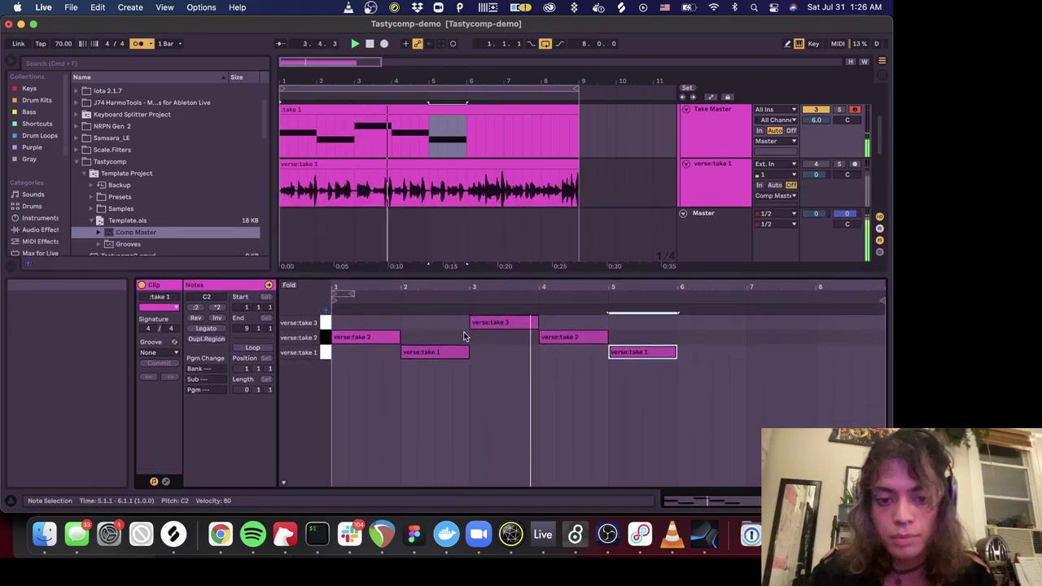
- Show the velocity lane and raise the verse:take 3 note's velocity to 127
left_click(284, 483)
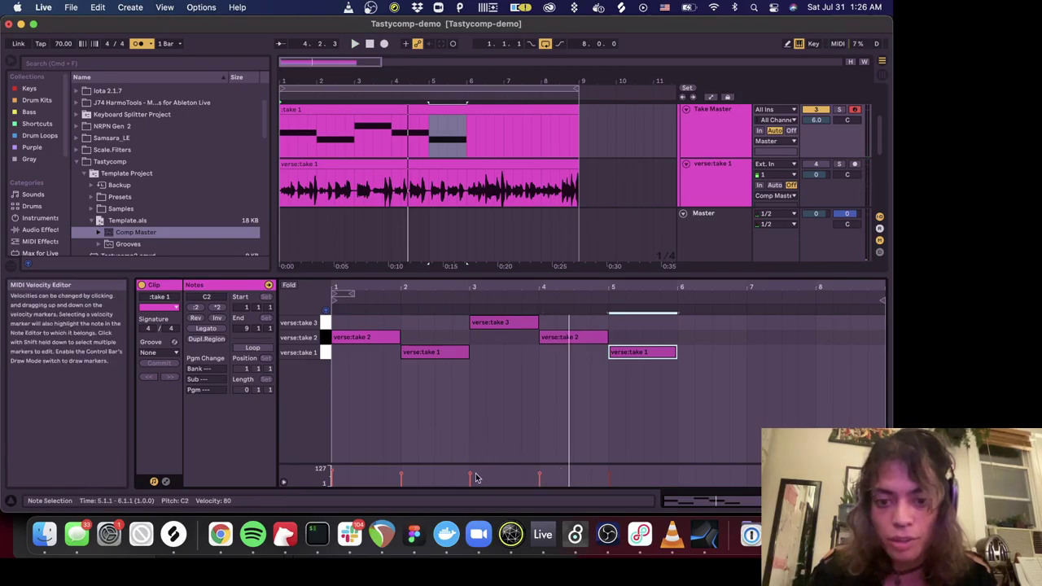
left_click_drag(474, 477, 473, 470)
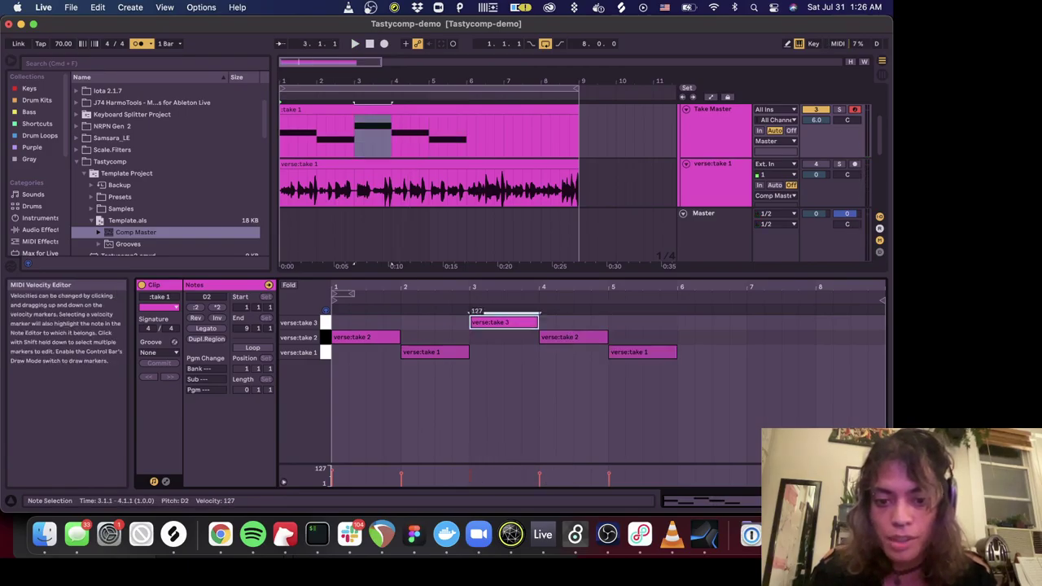
left_click(539, 477)
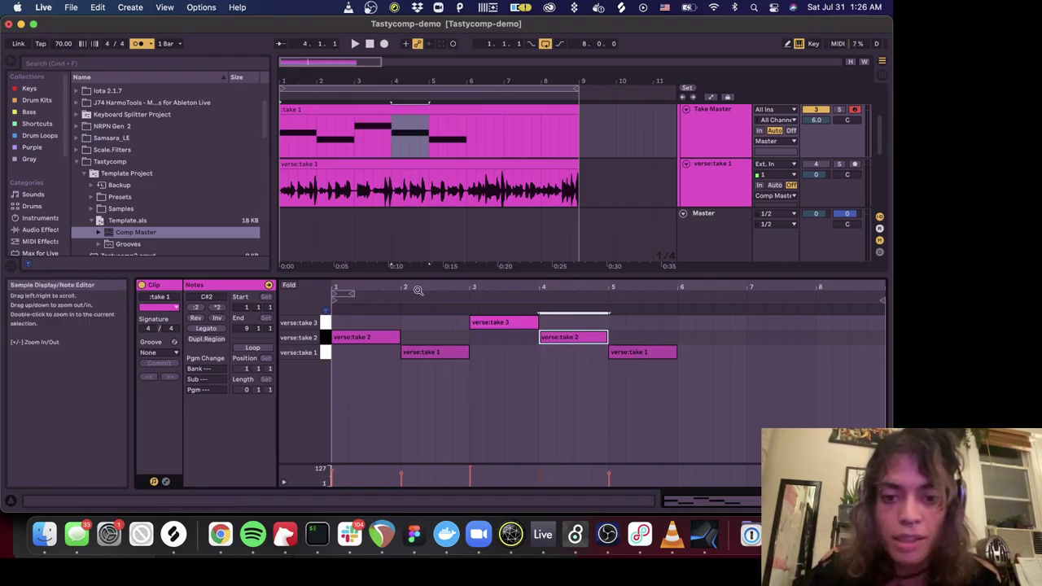
left_click(454, 298)
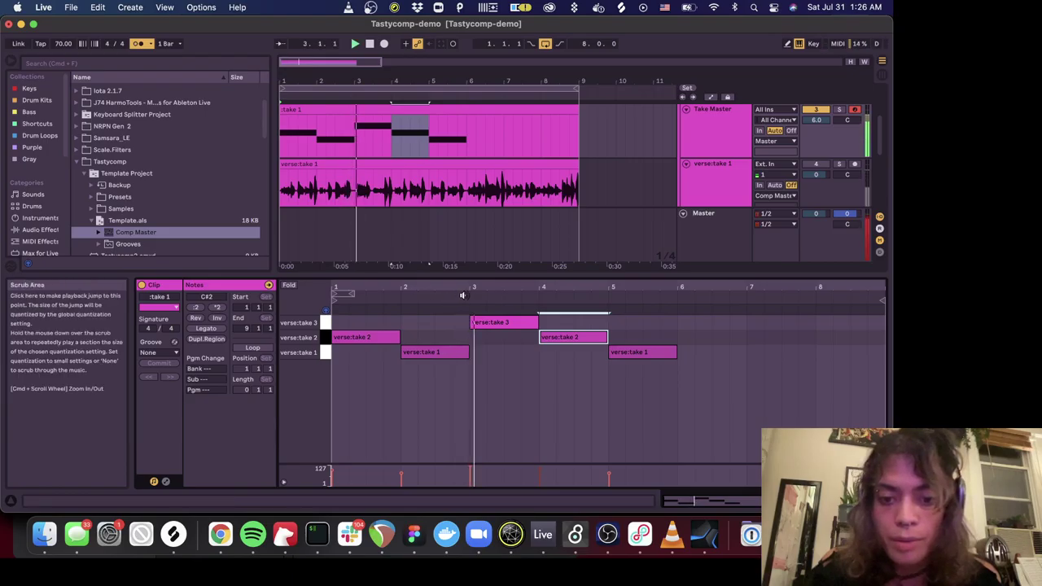
left_click(609, 477)
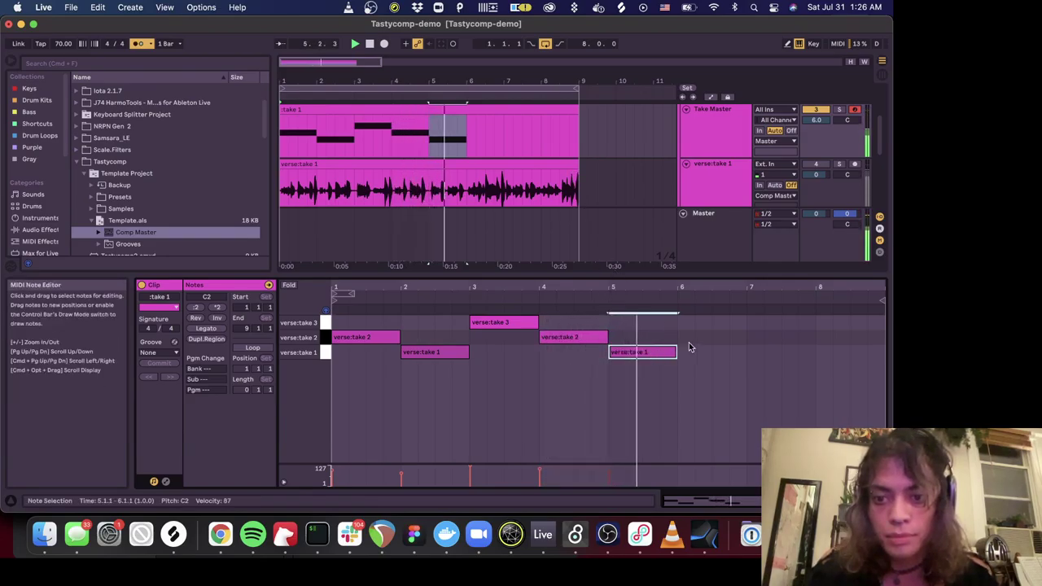
- Add a three-beat verse:take 2 note at bar 6 and a verse:take 1 note from bar 7 to the clip end
double_click(683, 337)
left_click_drag(698, 337, 746, 337)
double_click(765, 352)
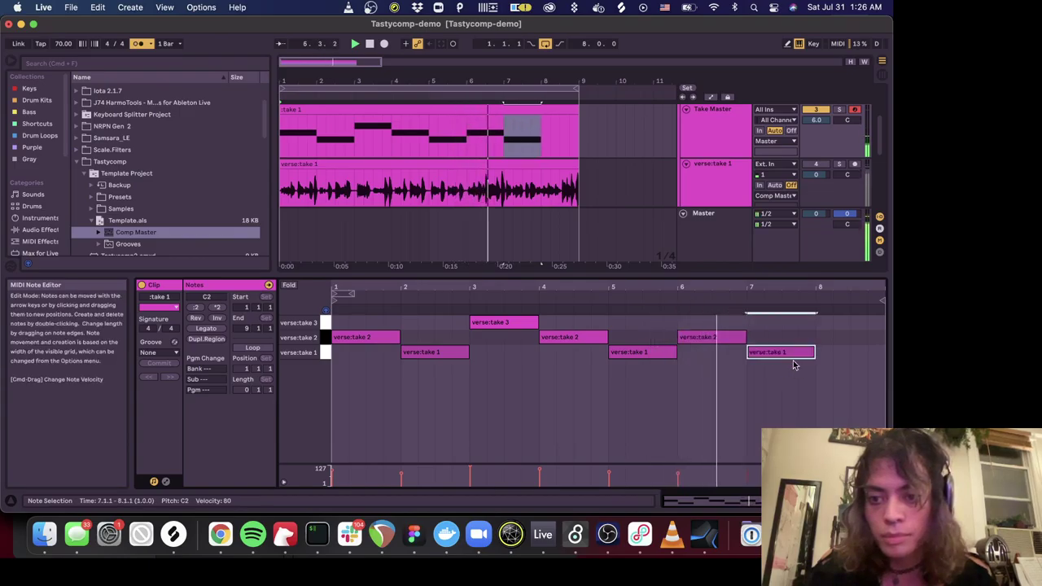
left_click_drag(813, 352, 884, 352)
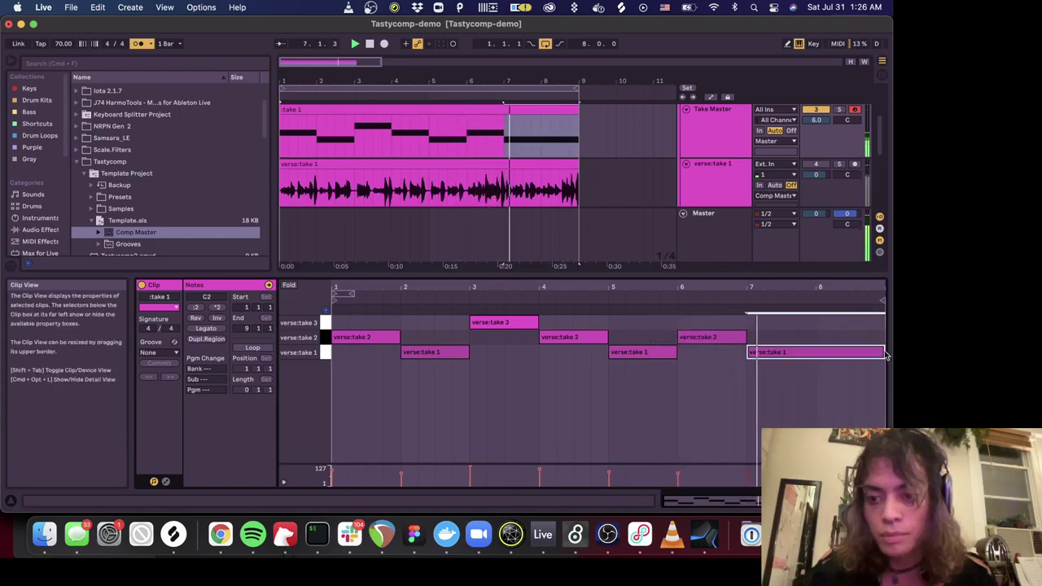
left_click(748, 460)
key("b")
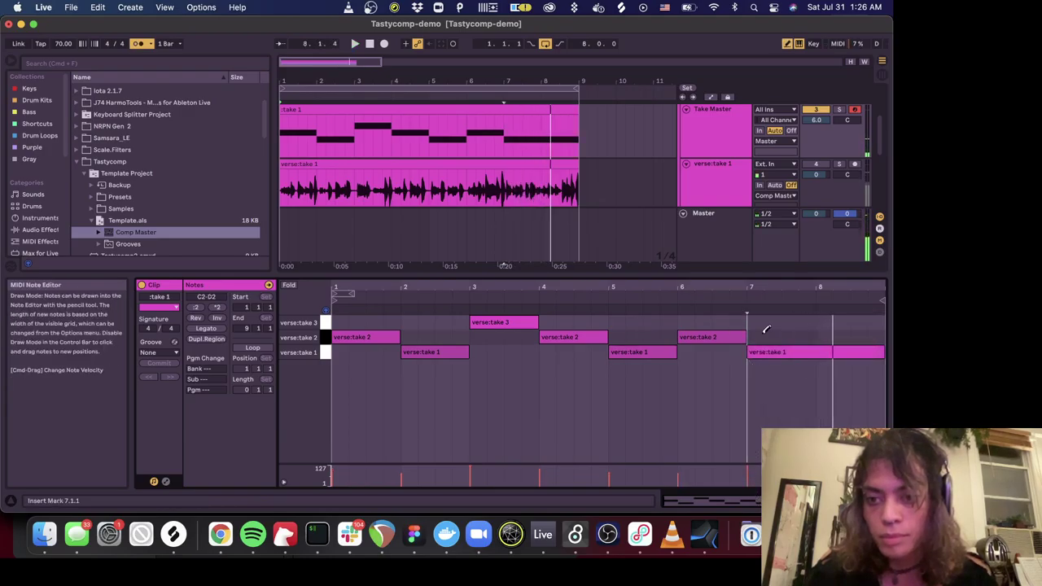
- Lengthen the final verse:take 1 note to the end of the pattern
left_click(499, 95)
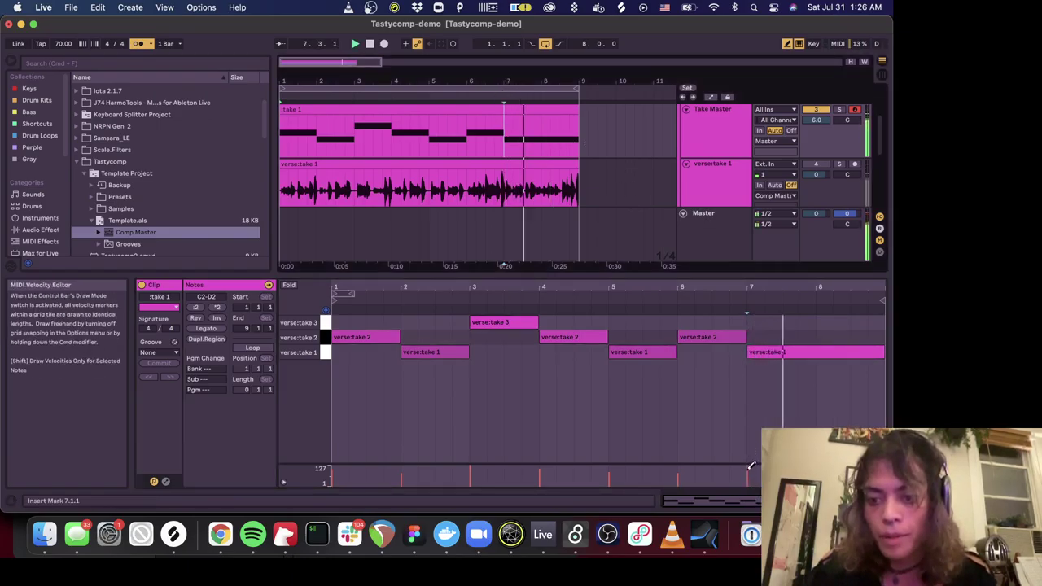
left_click(797, 350)
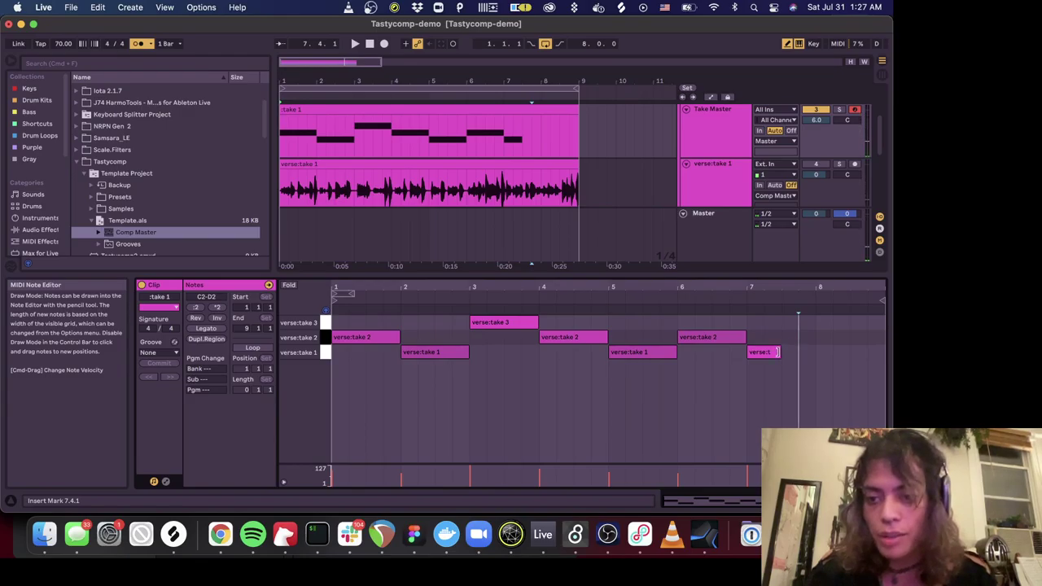
left_click_drag(778, 352, 869, 351)
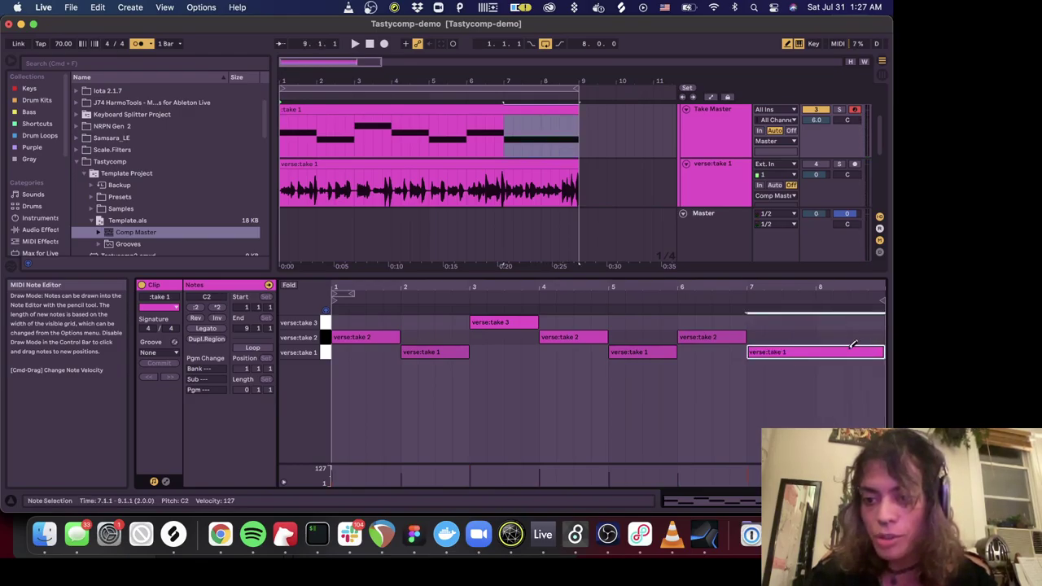
- Add a short take 1 note at bar 6.3 and copy it to bar 8.3 as take 2
key("b")
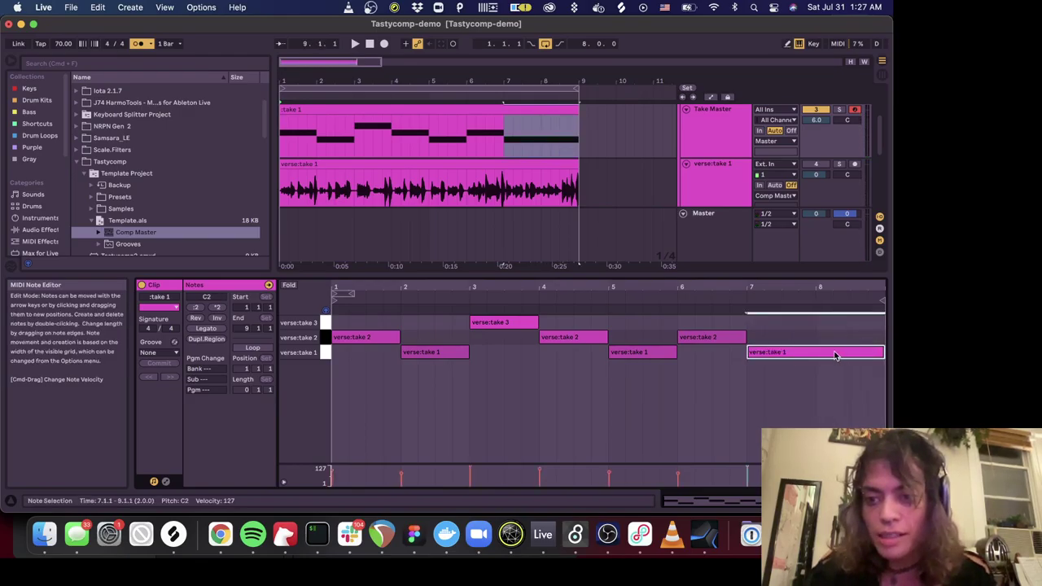
double_click(720, 352)
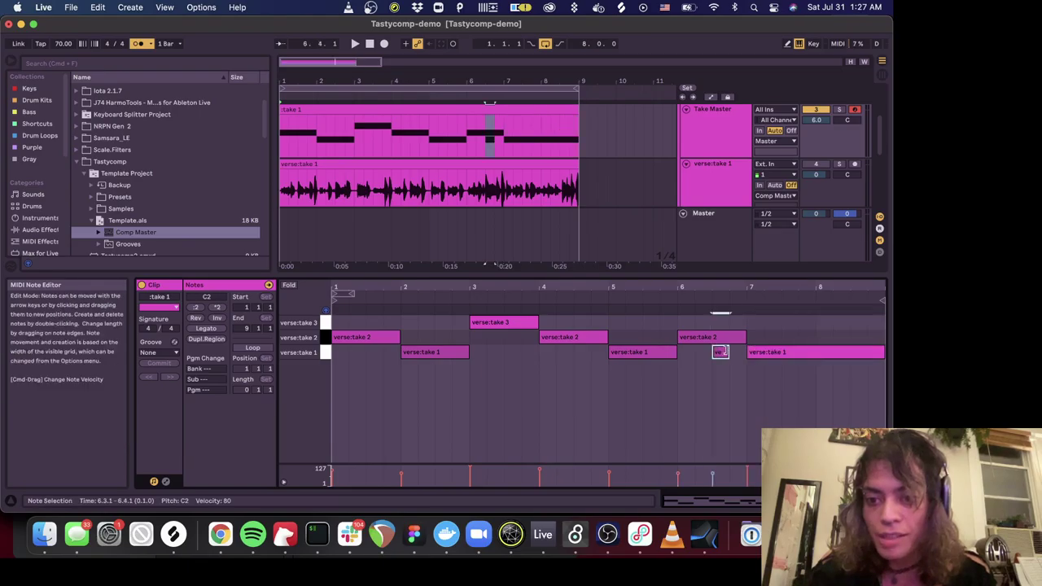
left_click_drag(741, 353, 798, 323)
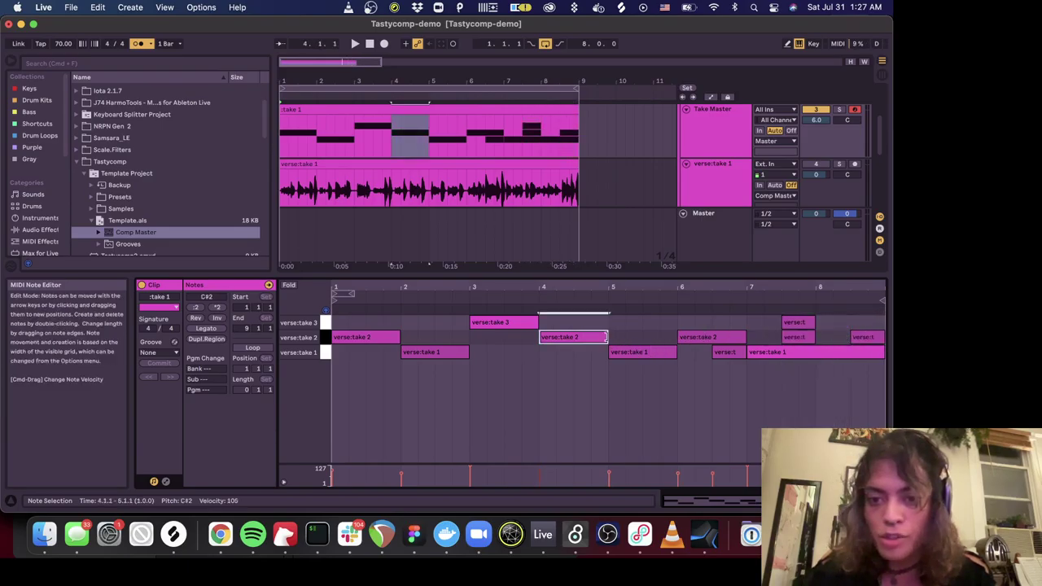
left_click(535, 324)
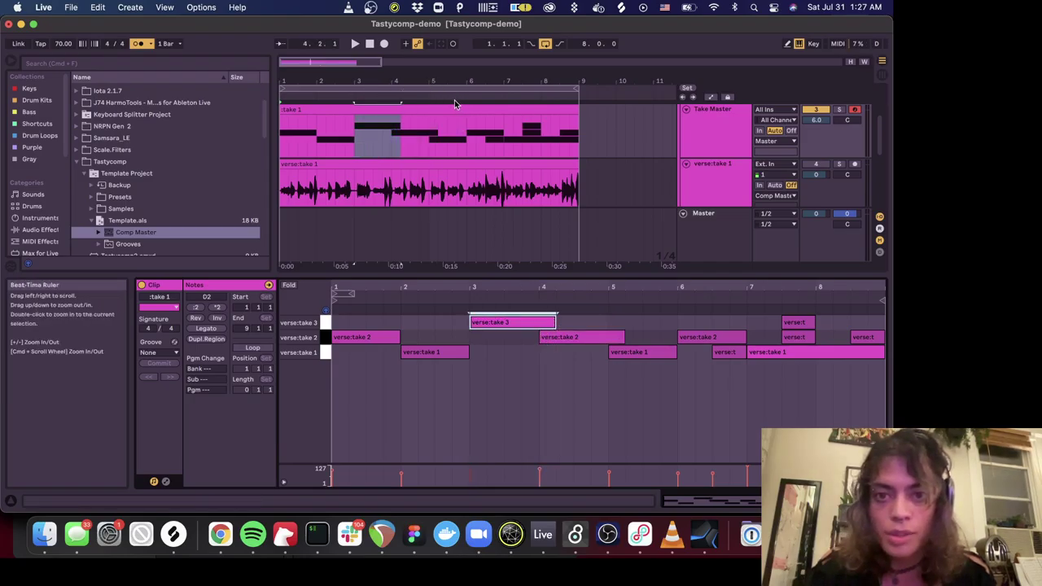
left_click(407, 97)
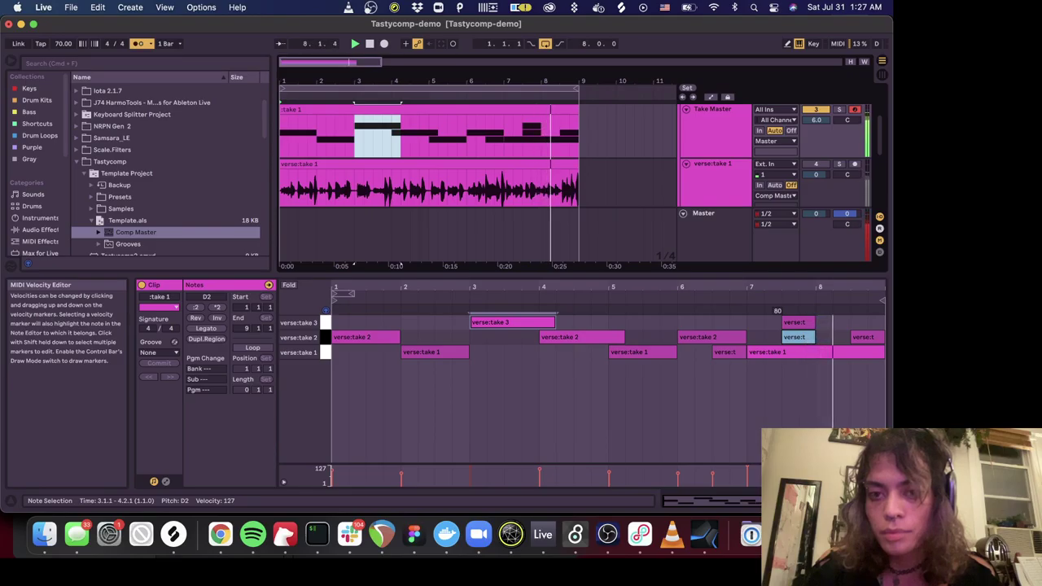
- Audition the take 2 notes in bars 7, 8 and 1 and take 1 at bar 2, then enlarge the arrangement
left_click(798, 337)
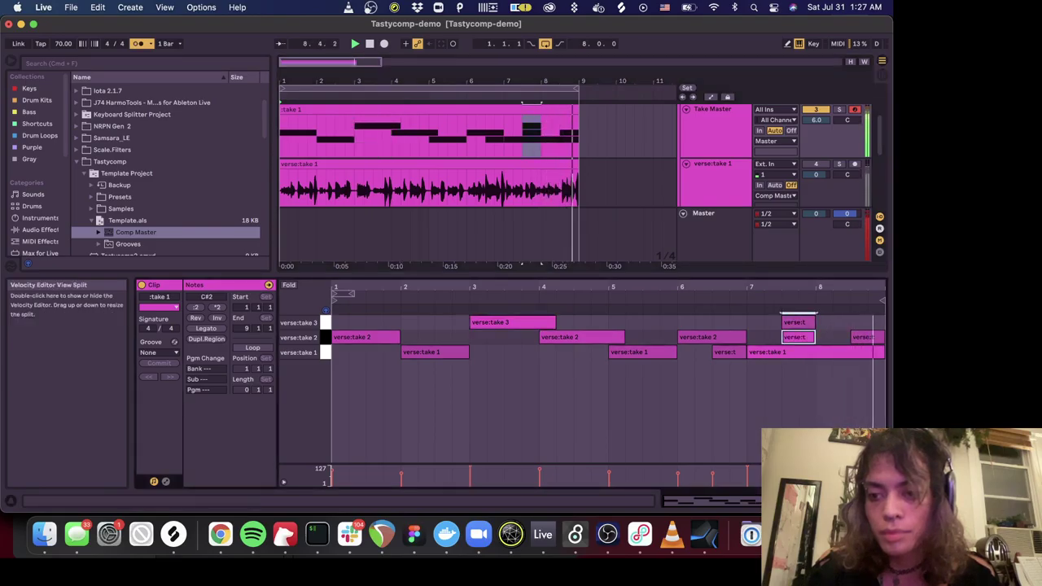
left_click(867, 337)
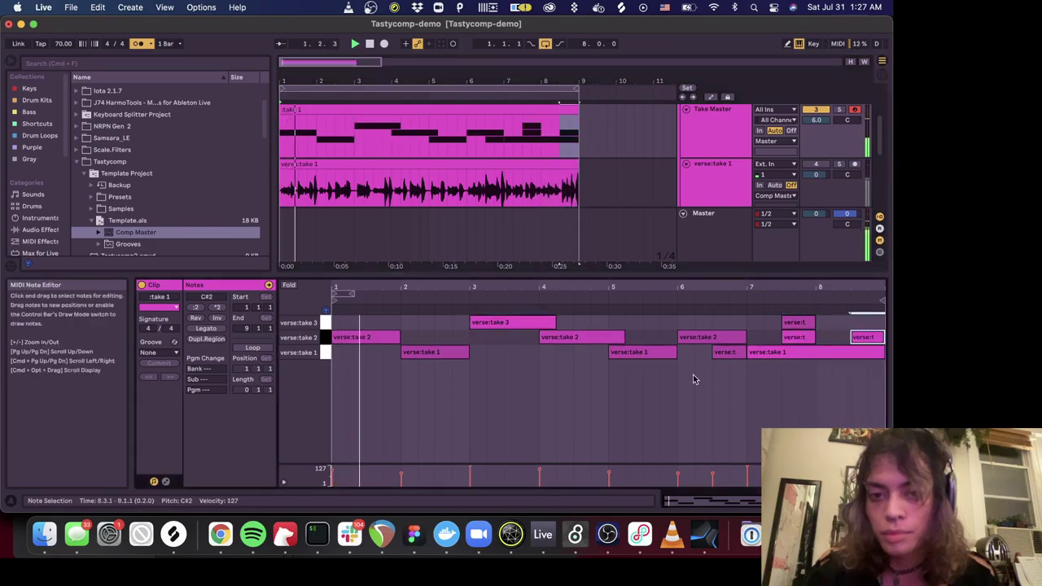
left_click(458, 353)
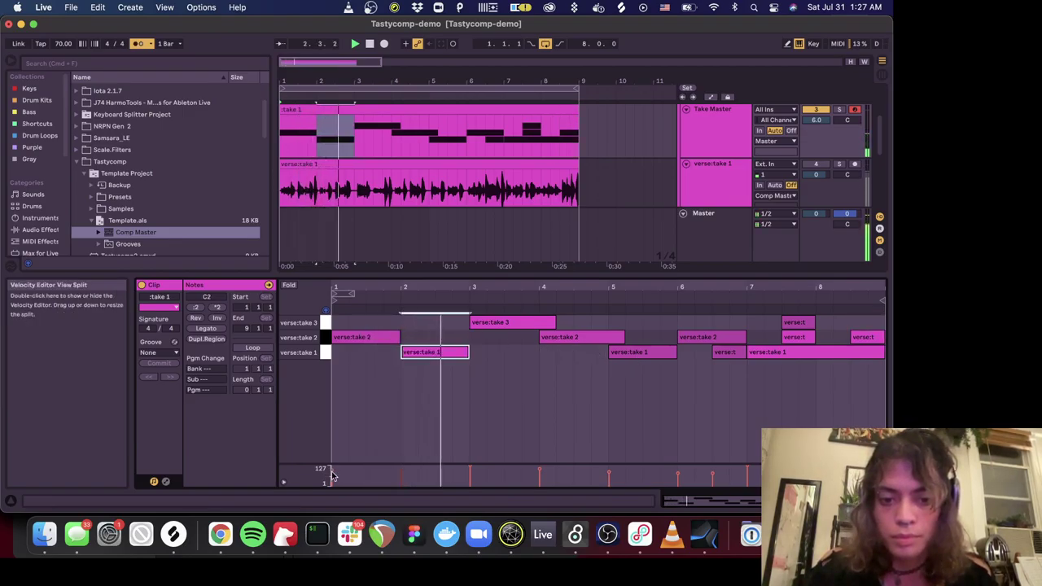
left_click(365, 337)
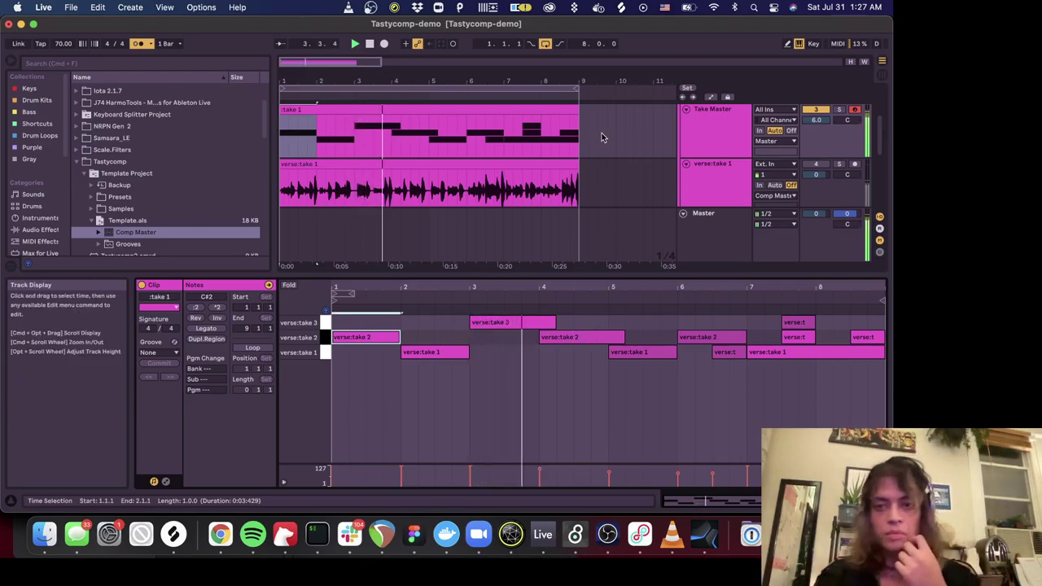
scroll(603, 139, "down", 3)
scroll(603, 143, "up", 3)
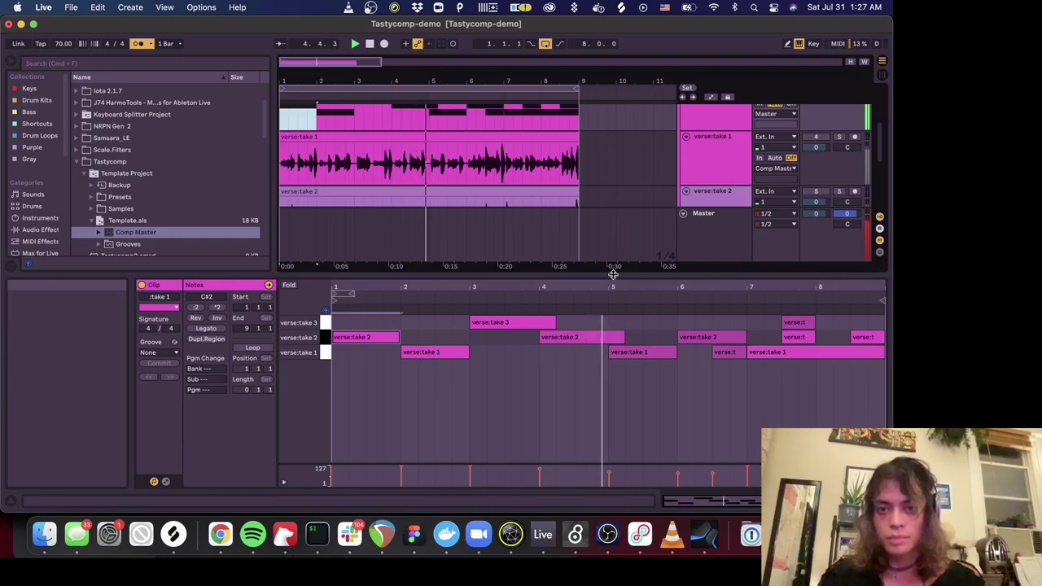
left_click_drag(612, 273, 616, 326)
- Show the Take Master's Comp Controller chains and the devices inside the verse:take 1 chain
scroll(643, 203, "up", 2)
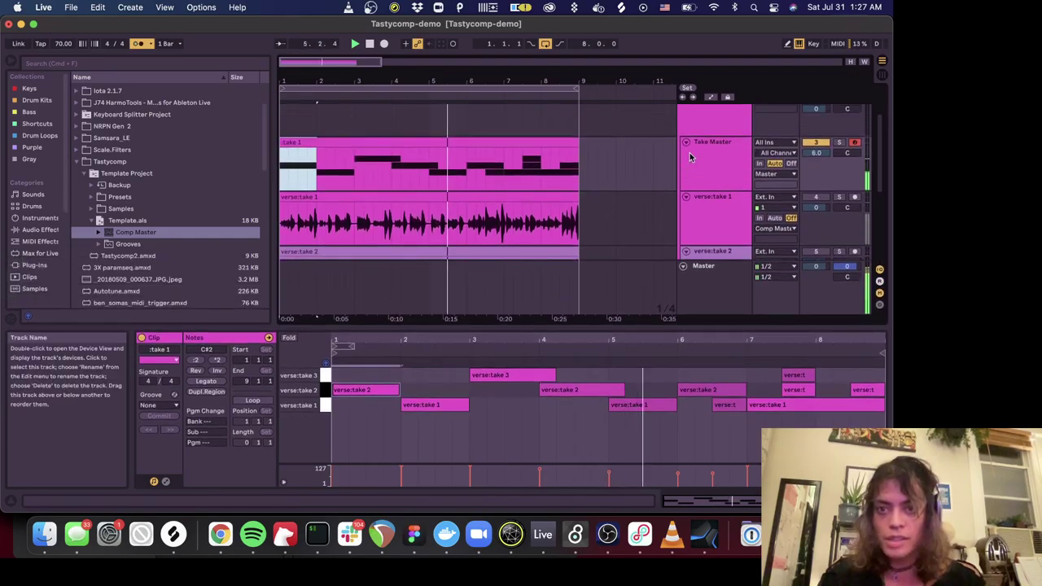
left_click(717, 163)
left_click(713, 171)
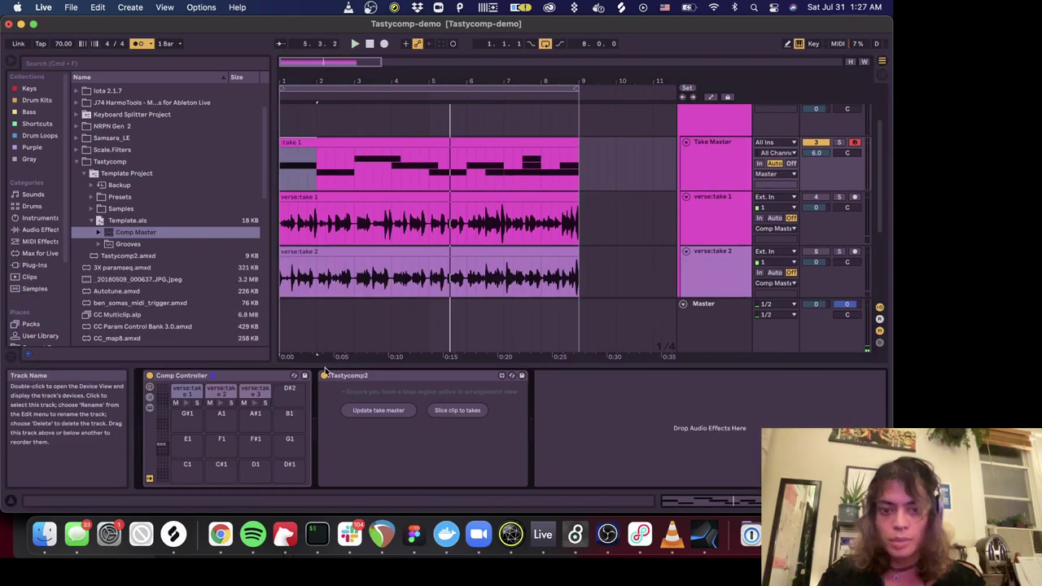
left_click(150, 398)
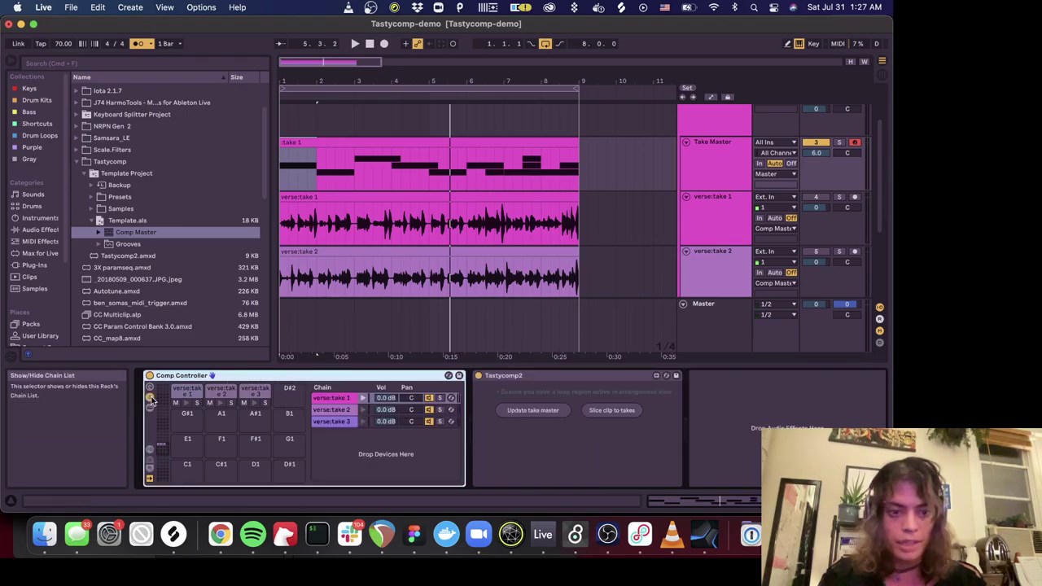
left_click(339, 399)
left_click(341, 402)
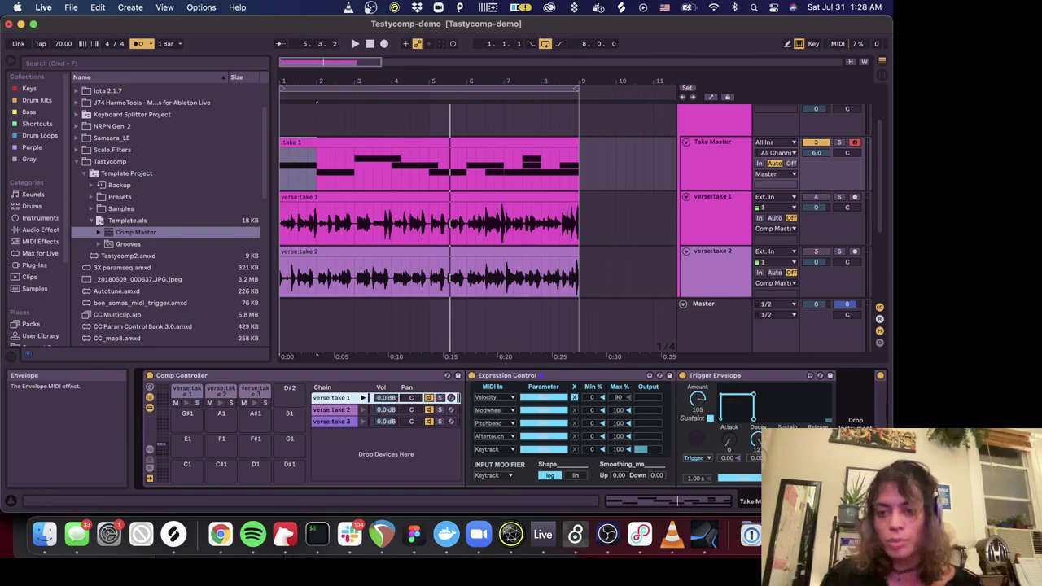
- Duplicate verse:take 2 into a new verse:take 3 track and play from bar 1
scroll(723, 405, "right", 5)
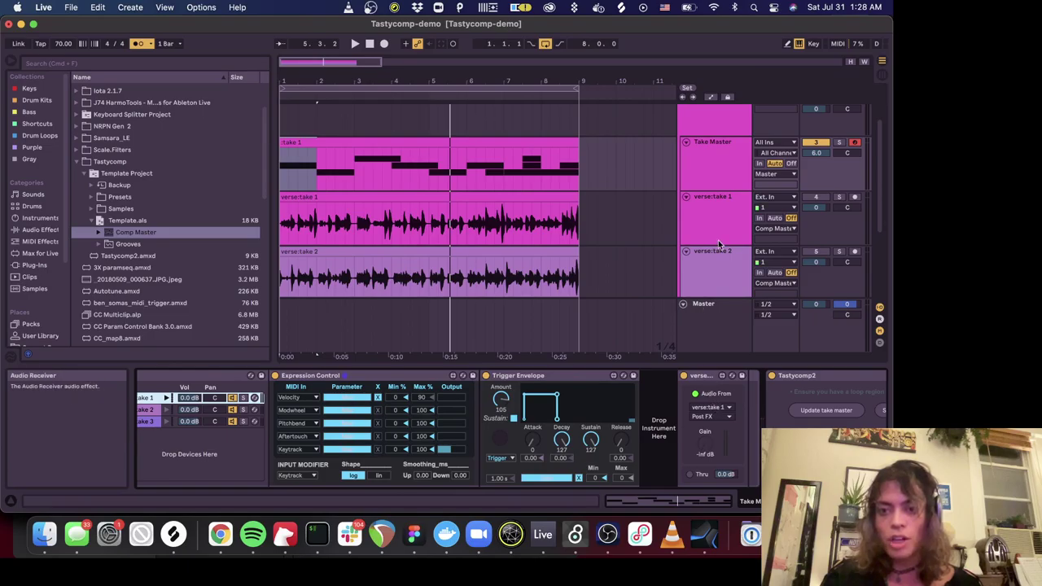
key("super+d")
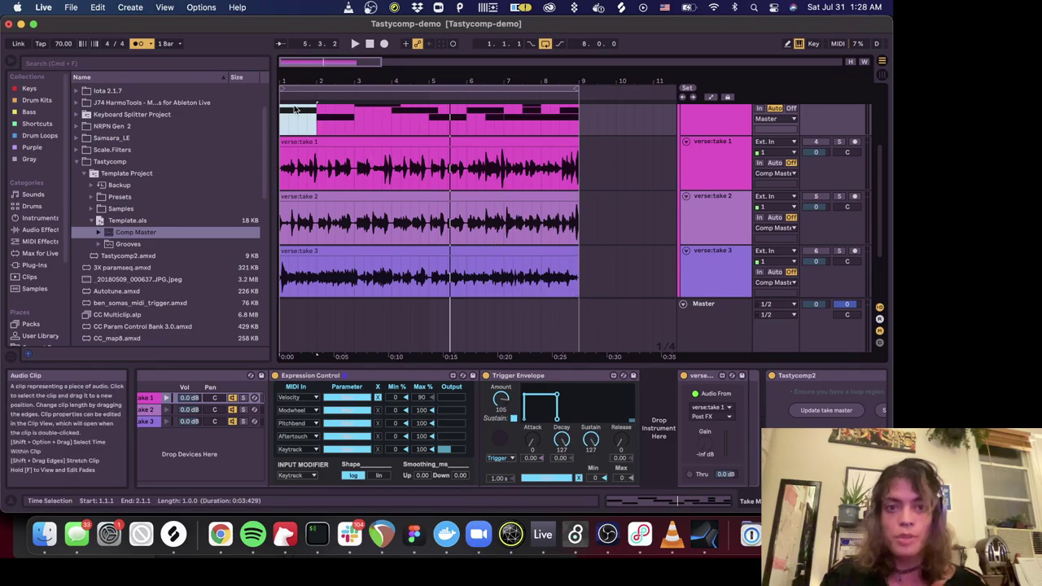
left_click(281, 95)
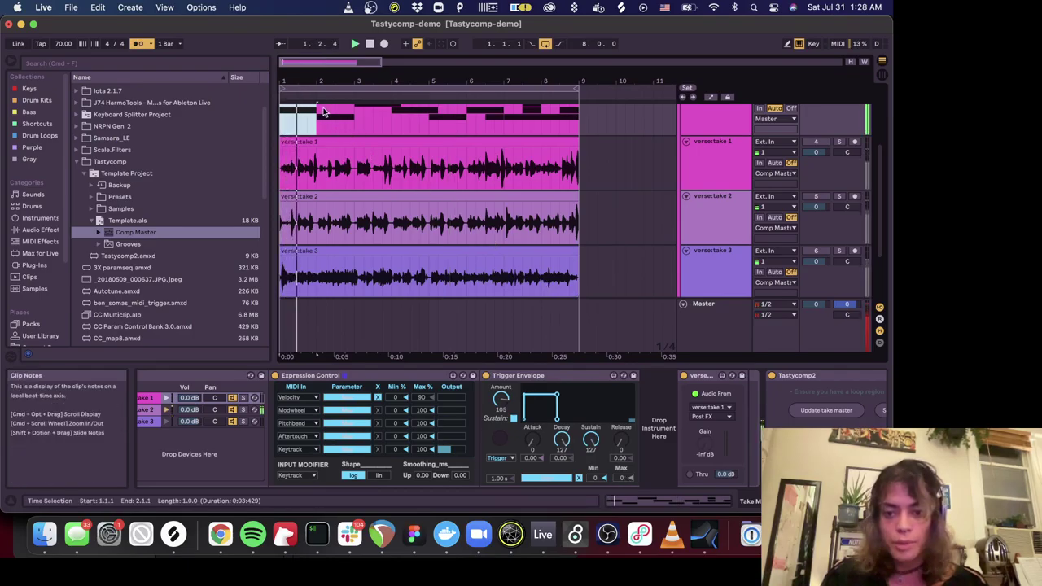
- Select the verse:take 1, 2 and 3 track headers in turn, arming verse:take 3
left_click(343, 397)
scroll(343, 396, "right", 10)
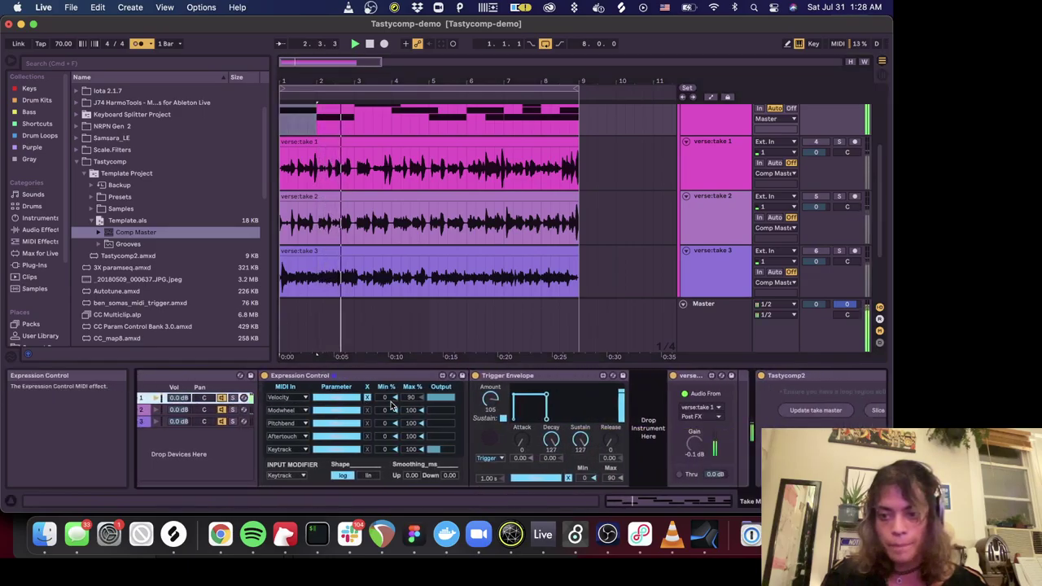
left_click(722, 172)
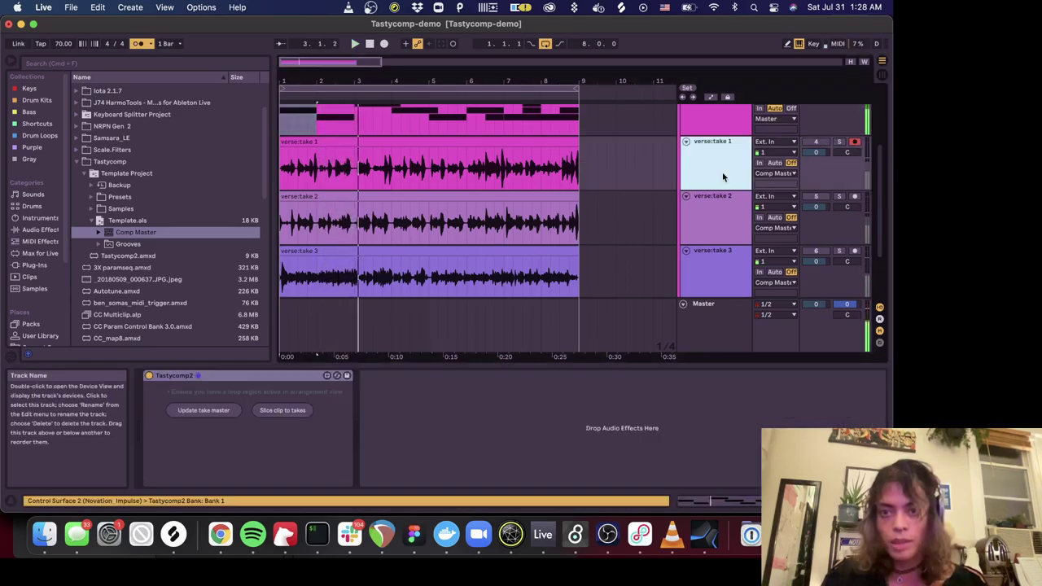
left_click(721, 212)
left_click(720, 159)
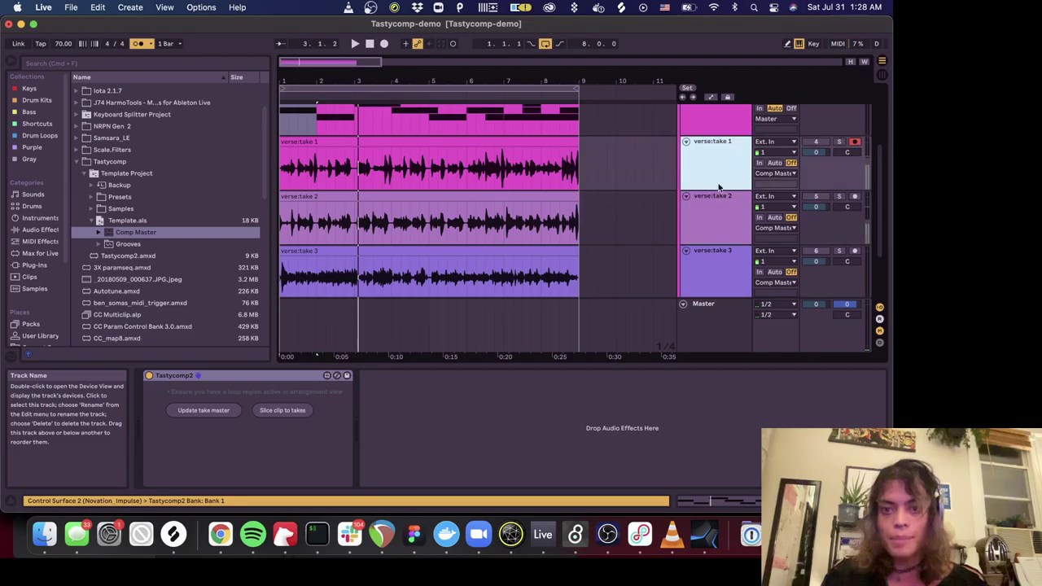
scroll(714, 208, "down", 1)
scroll(713, 212, "down", 2)
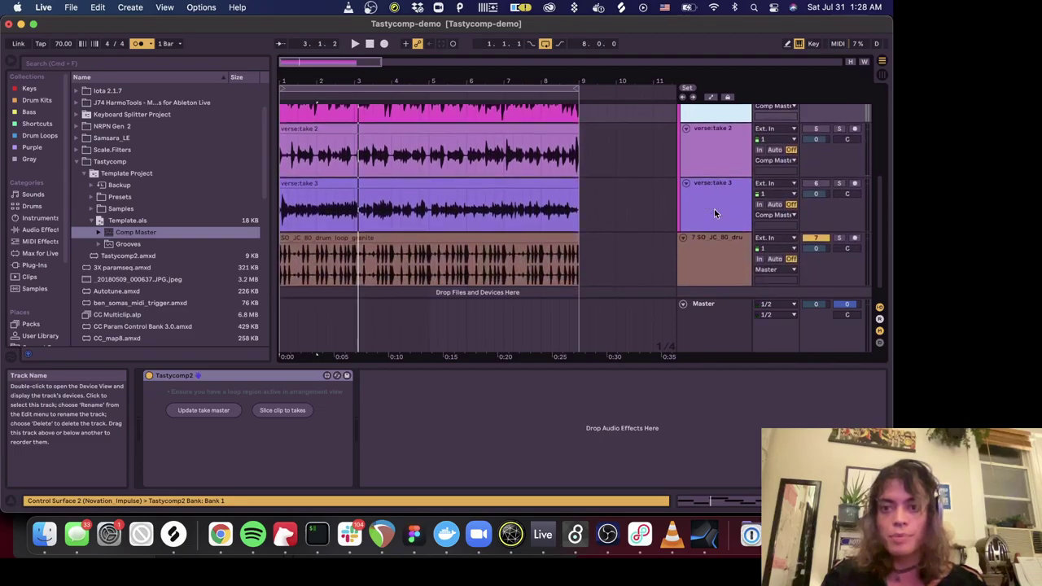
left_click(714, 212)
left_click(714, 156)
- Select and arm the verse:take 2 track and list the Audio Effects in the browser
scroll(714, 151, "up", 3)
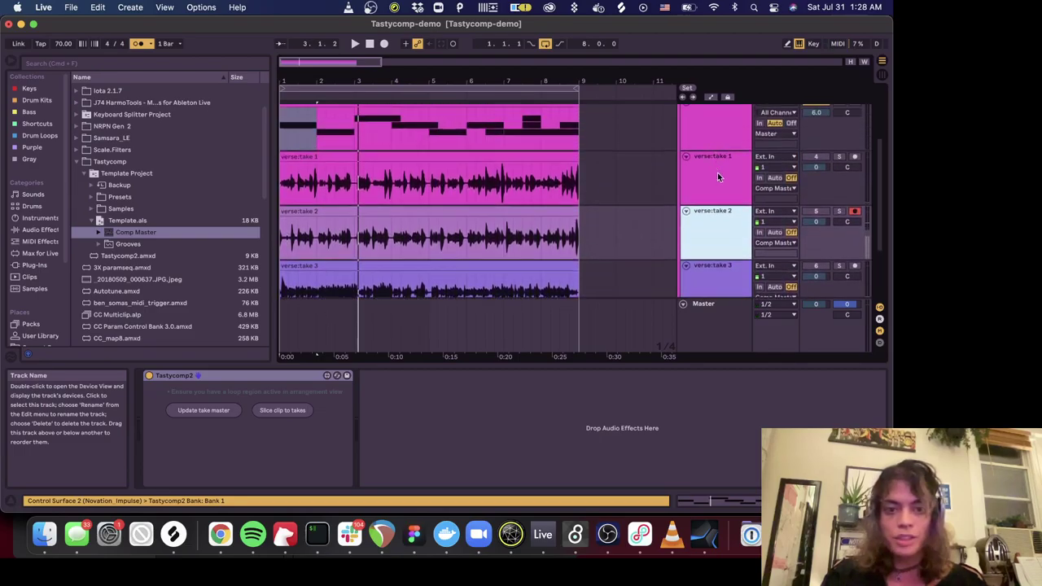
left_click(717, 171)
left_click(718, 134)
scroll(719, 134, "up", 1)
left_click(724, 201)
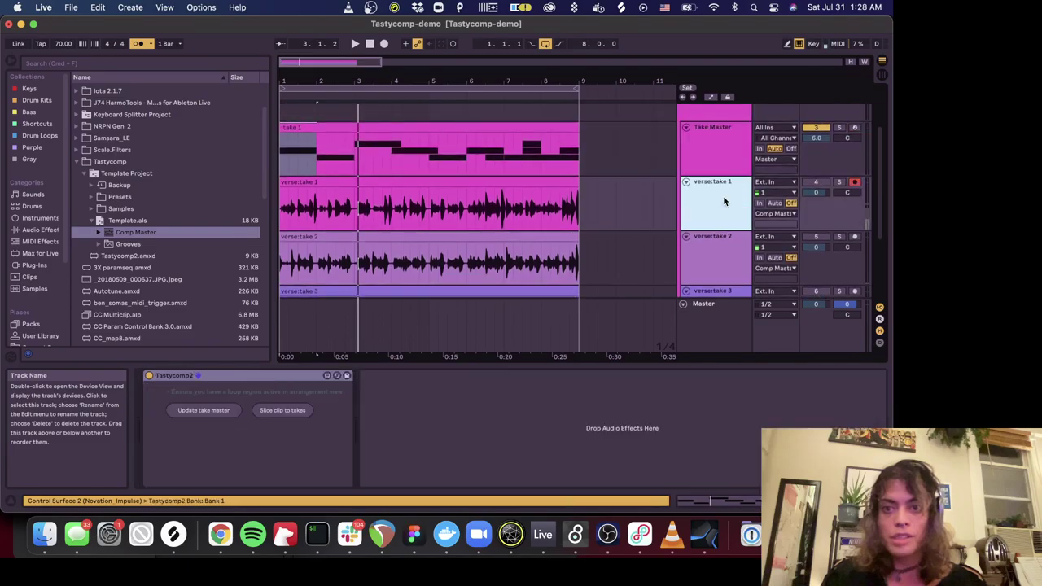
left_click(718, 240)
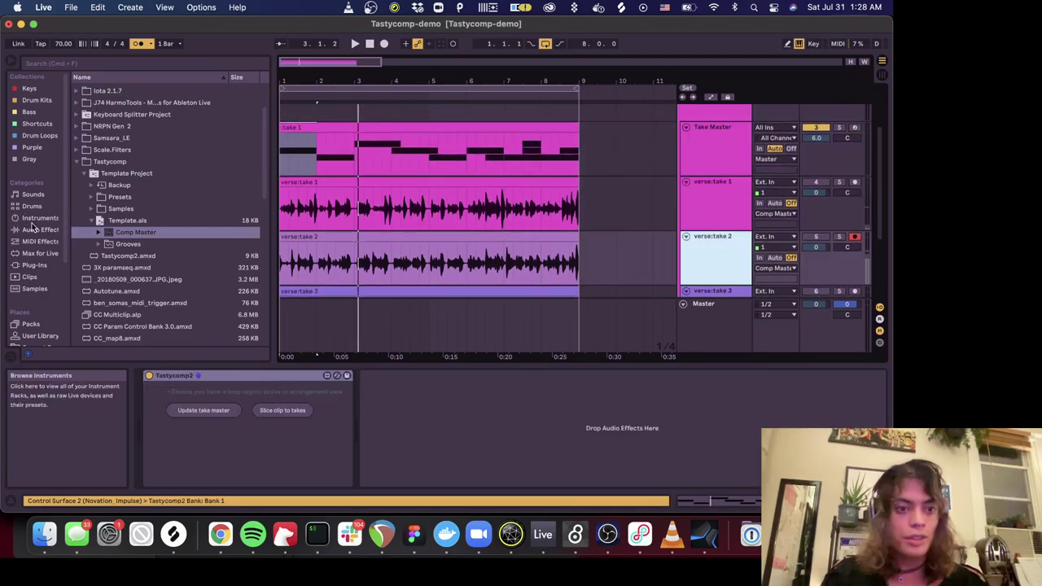
left_click(39, 230)
- Load the Cabinet 1x12 Cab preset onto the verse:take 2 track
left_click(80, 149)
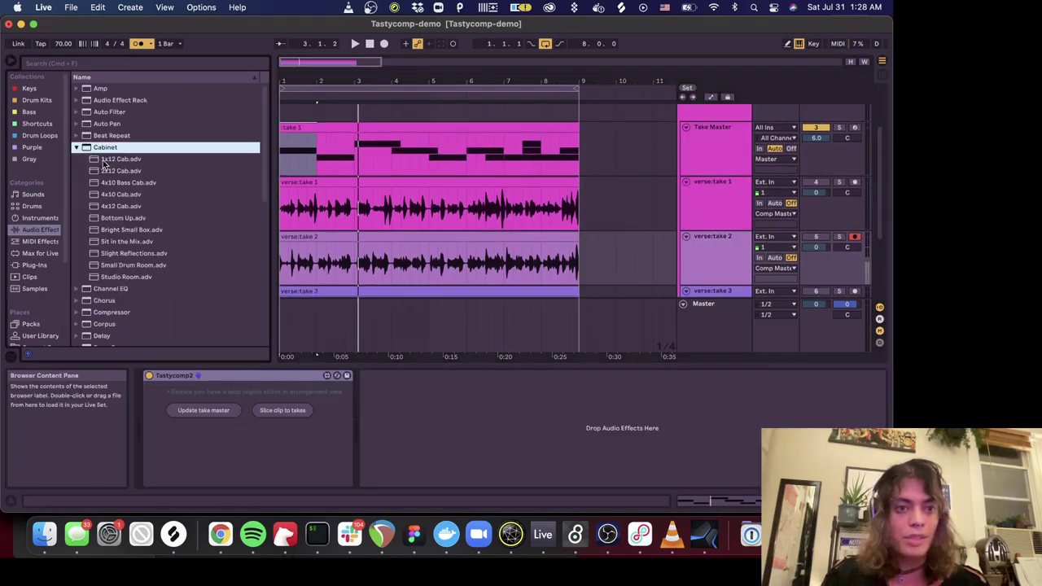
left_click(112, 160)
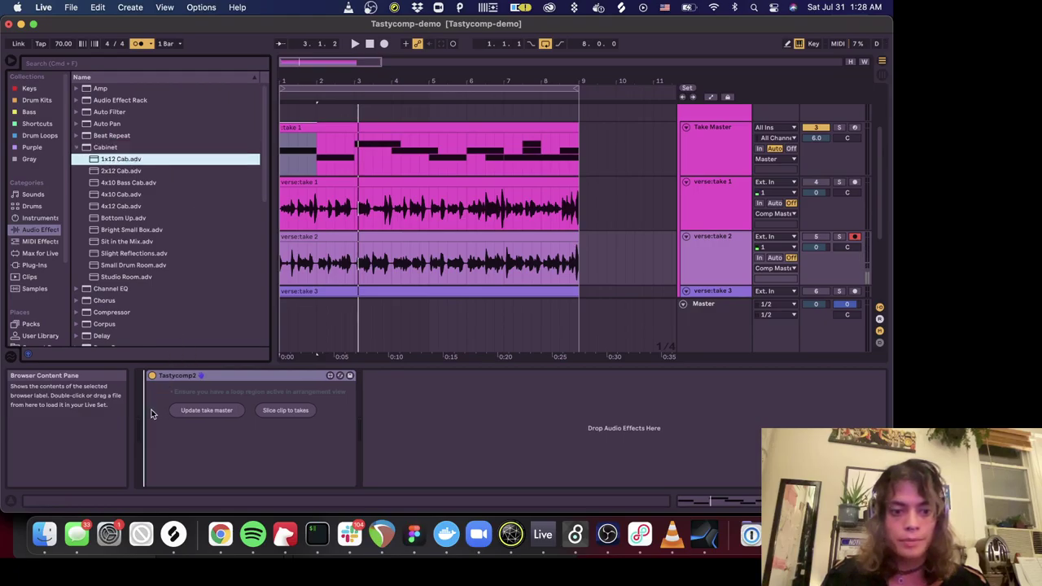
left_click_drag(142, 162, 118, 154)
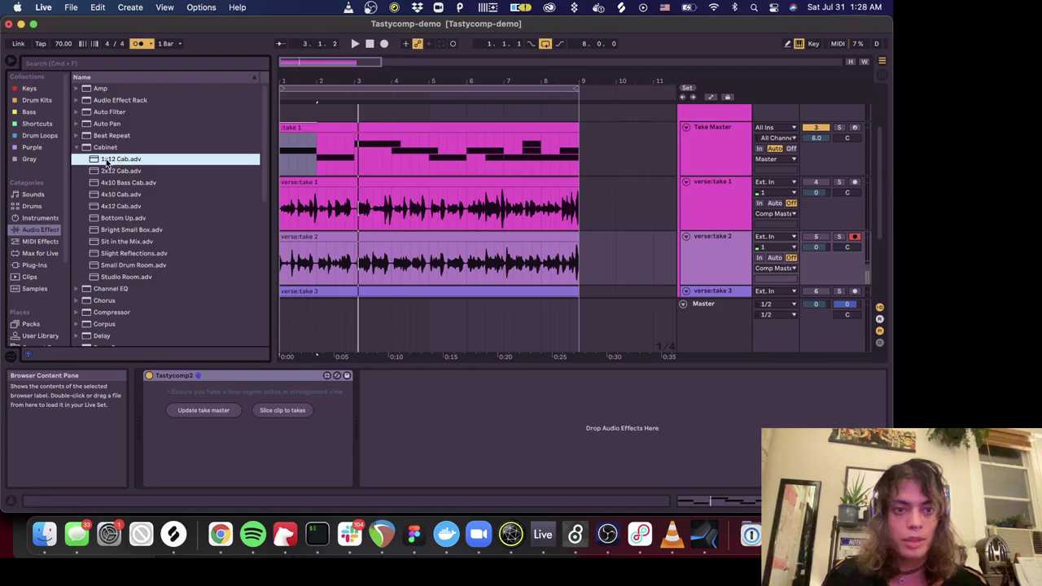
left_click_drag(136, 265, 139, 407)
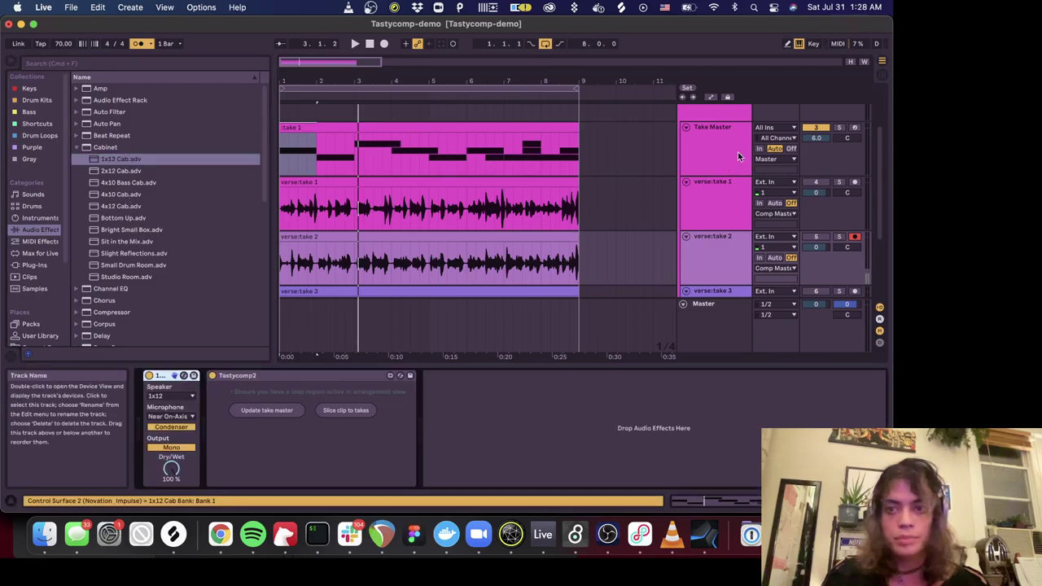
left_click(714, 260)
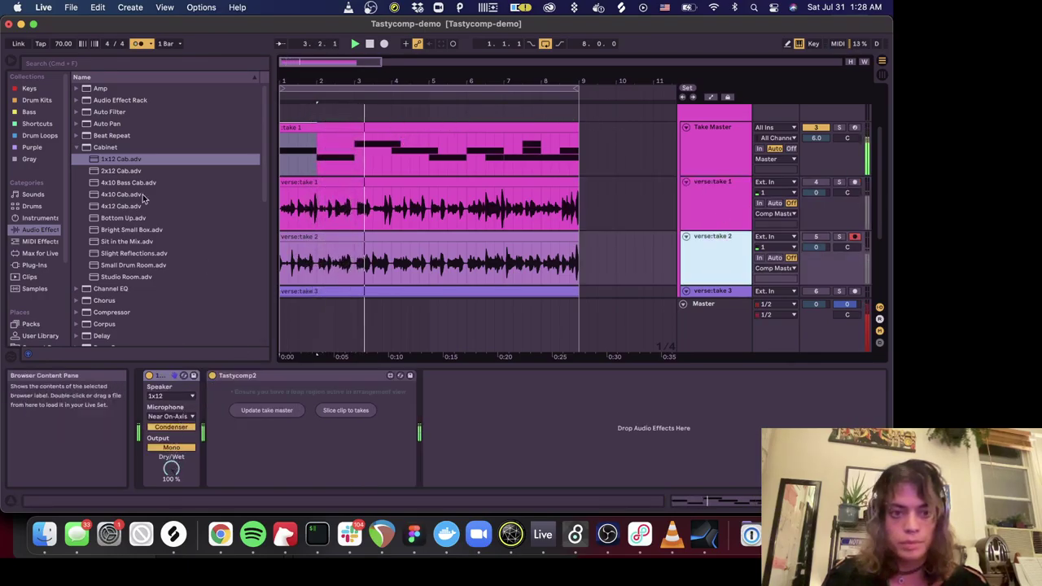
- Add the Erosion Sine 3.2 Max preset to the chain and check its options menu
scroll(79, 318, "down", 6)
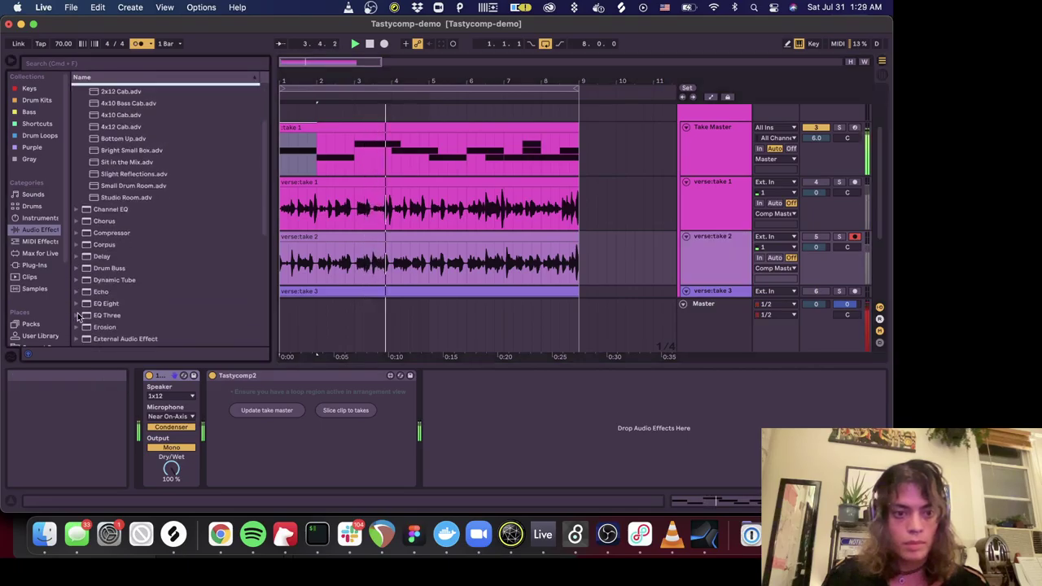
left_click(104, 170)
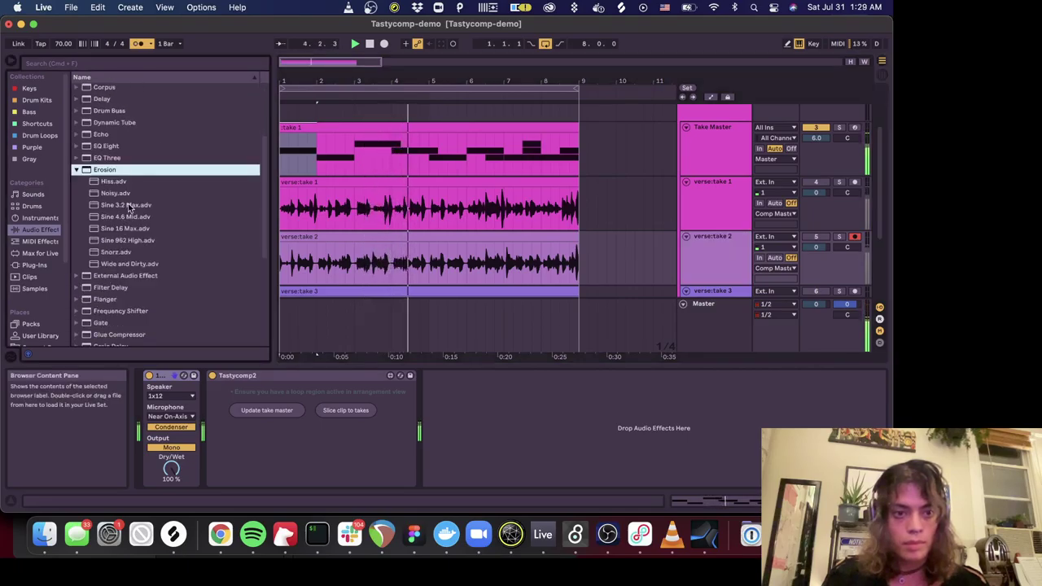
double_click(127, 205)
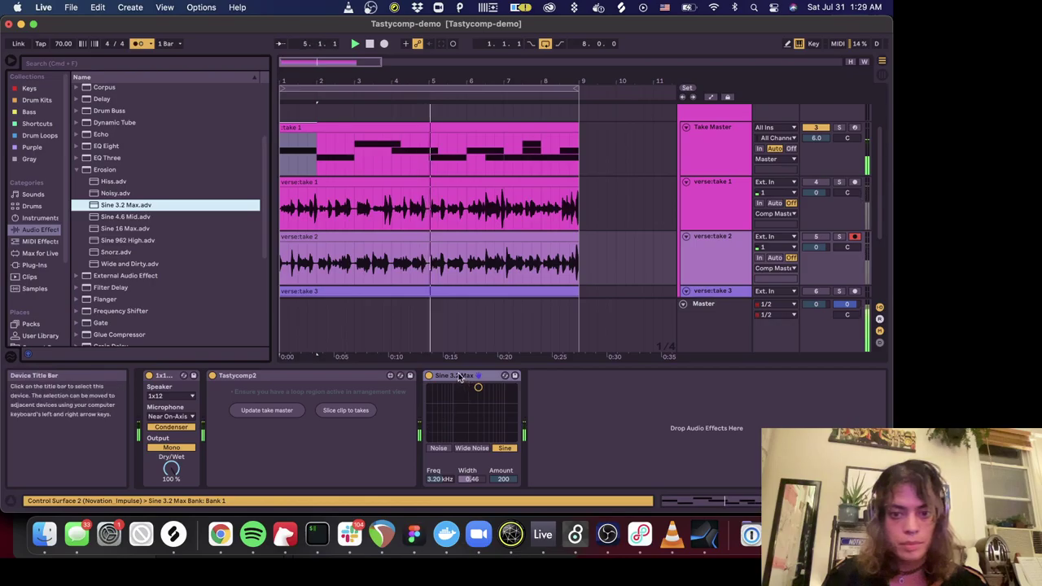
left_click(456, 376)
right_click(460, 376)
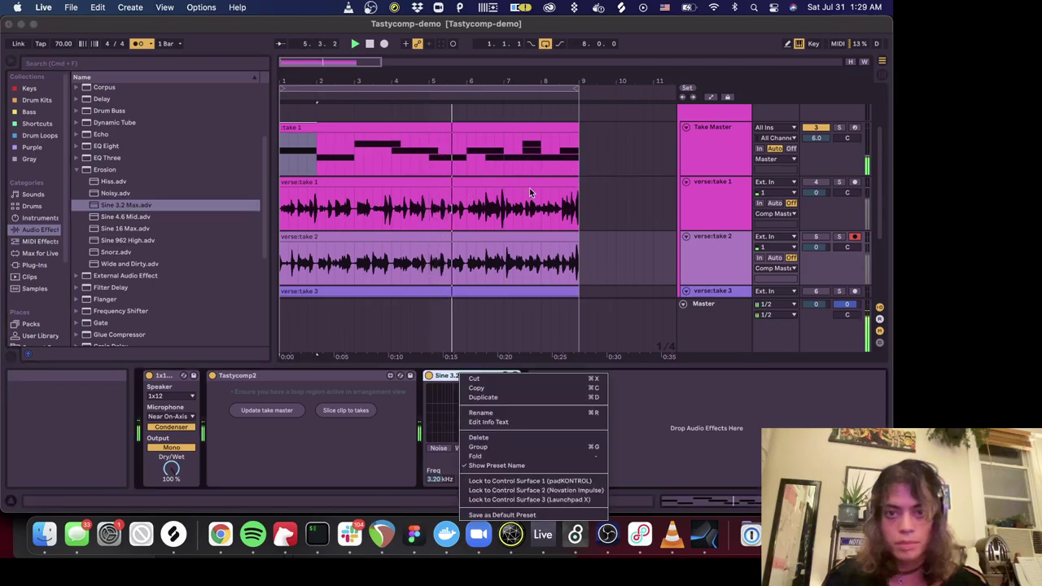
left_click(727, 257)
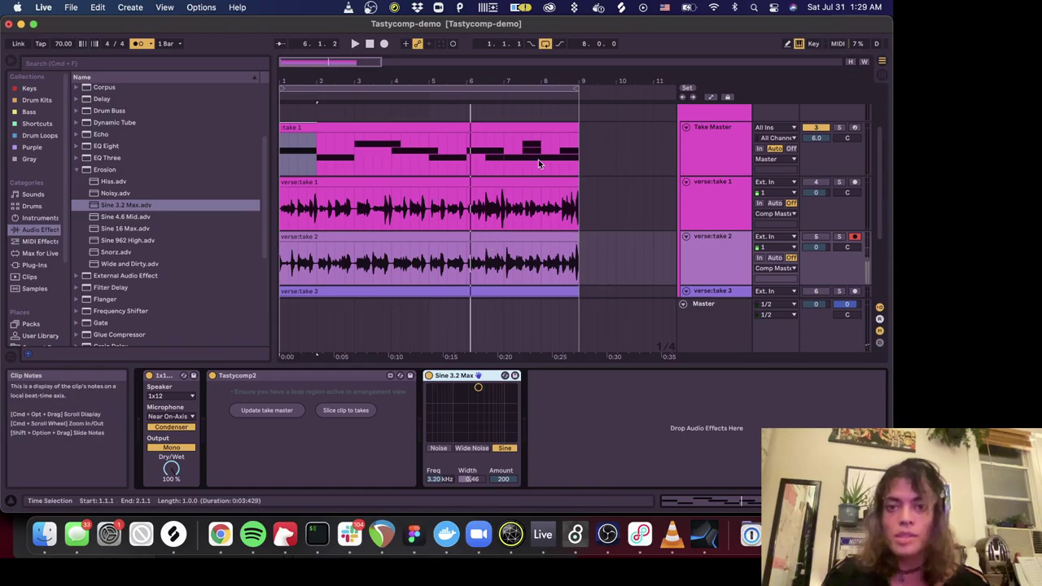
- Slide the verse:take 2 audio slightly earlier at 7.1.3 and play back from bar 7
mouse_move(533, 81)
left_mouse_down()
mouse_move(533, 98)
mouse_move(533, 85)
left_mouse_up()
left_click(485, 236)
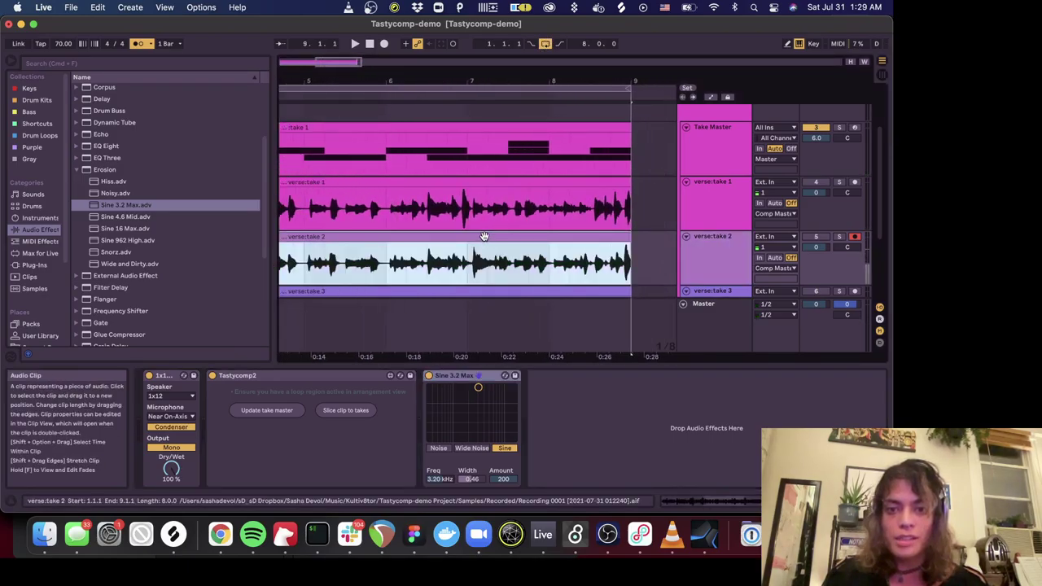
left_click(482, 259, "shift")
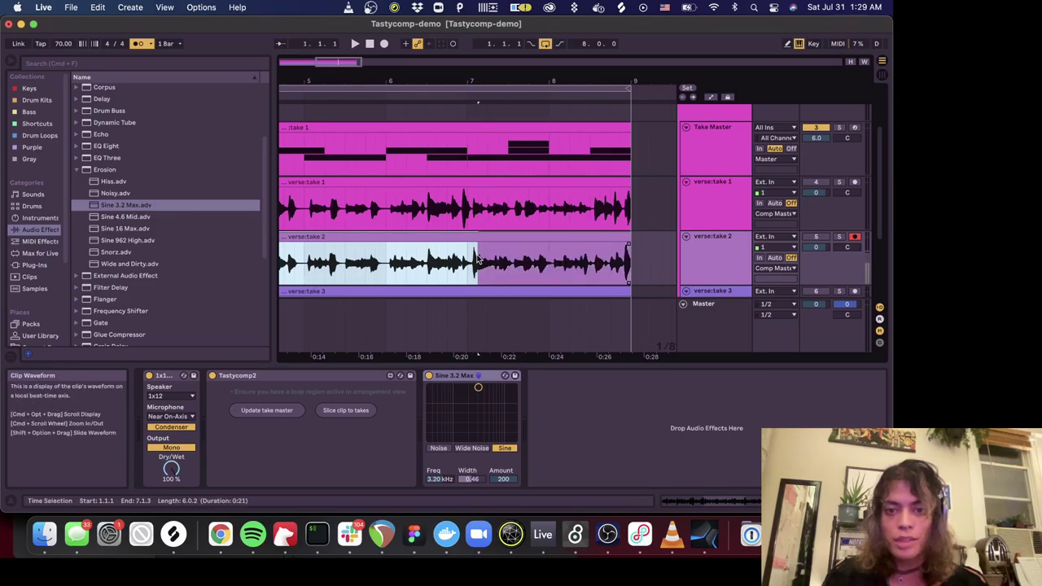
left_click(479, 259)
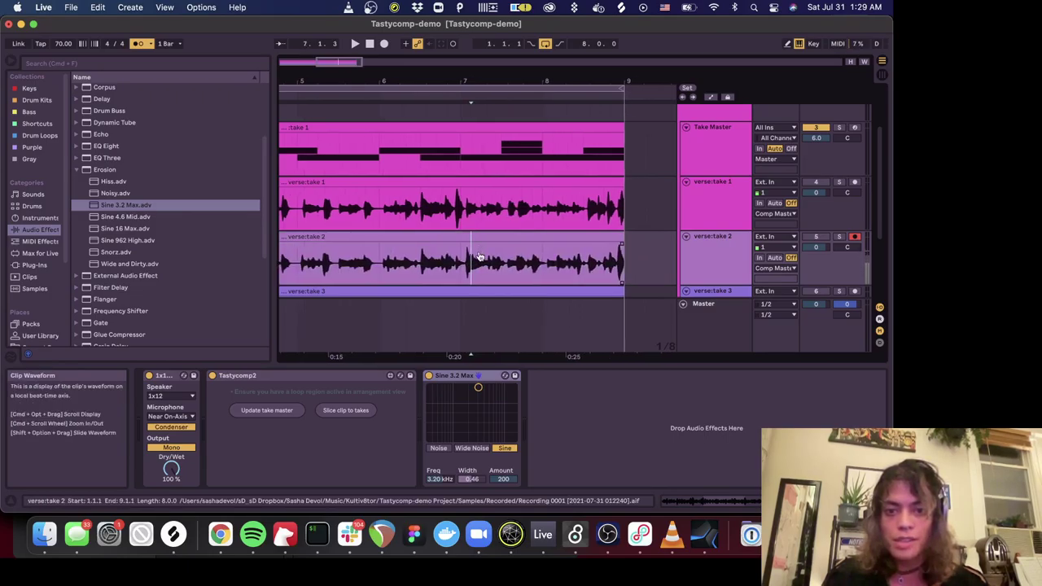
left_click_drag(479, 259, 471, 259)
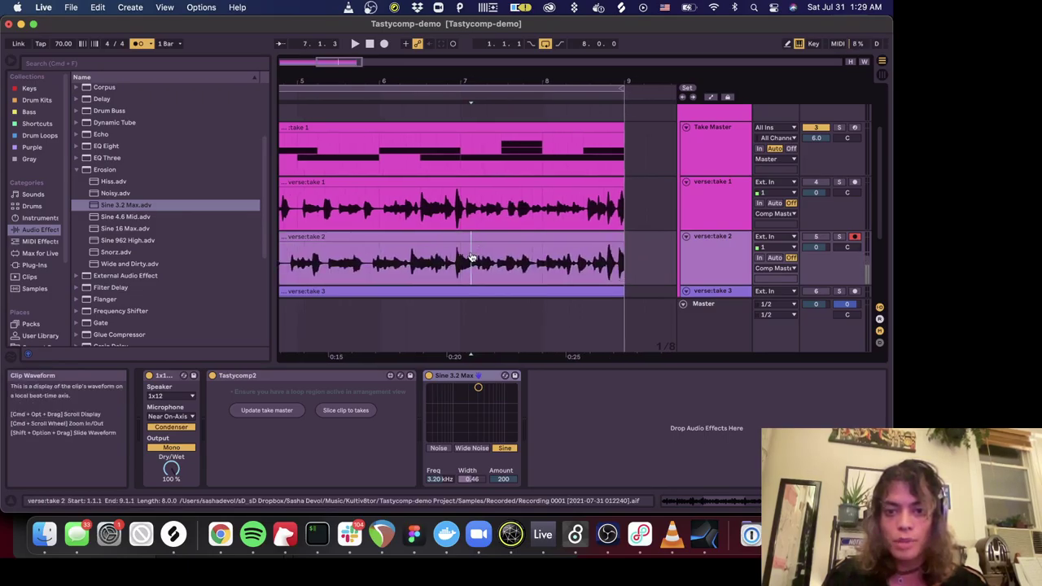
left_click(449, 95)
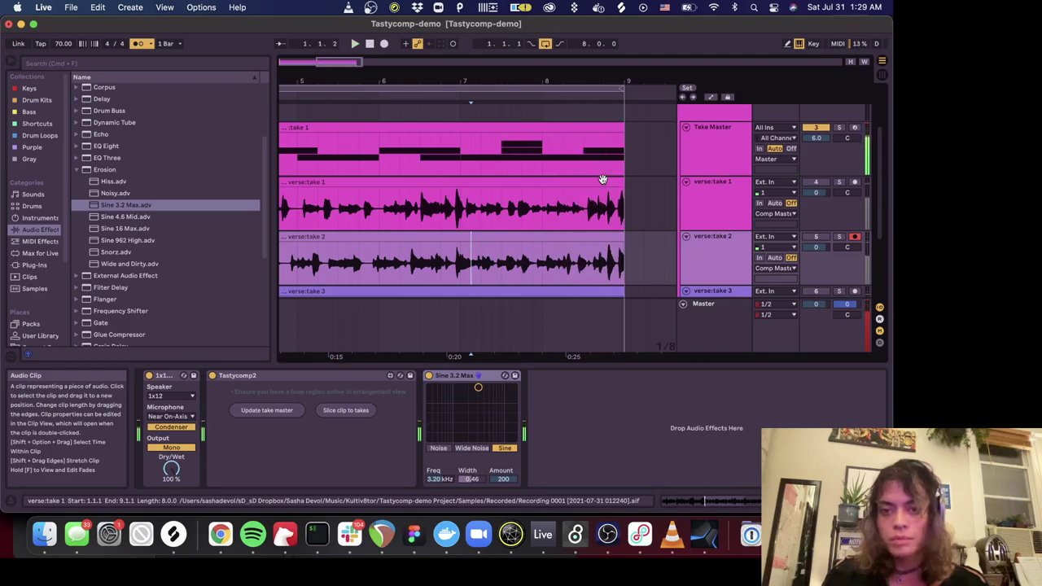
scroll(556, 203, "up", 1)
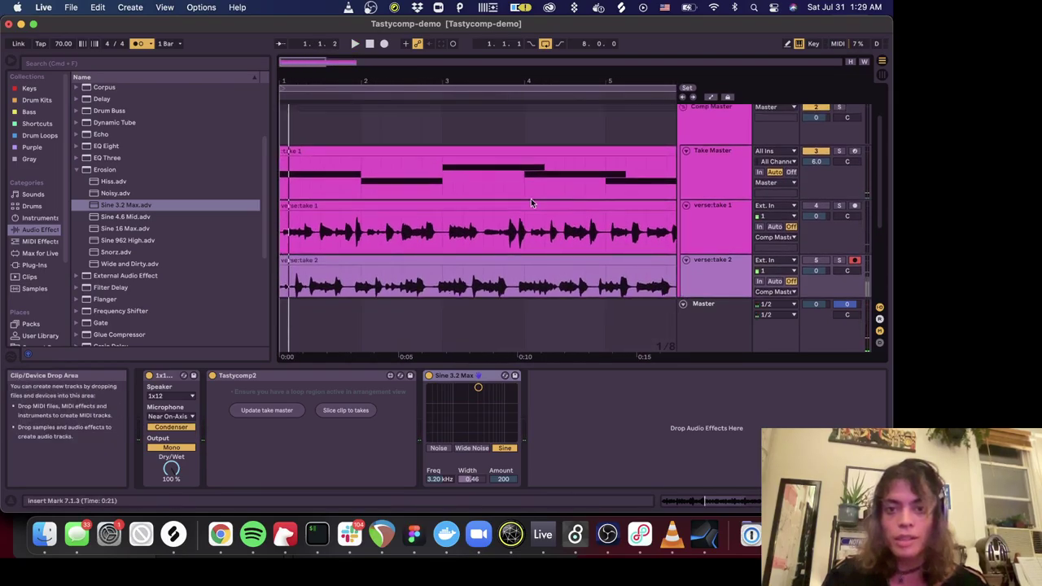
- Copy the take 1 comp clip to bars 9–17
scroll(518, 197, "right", 1)
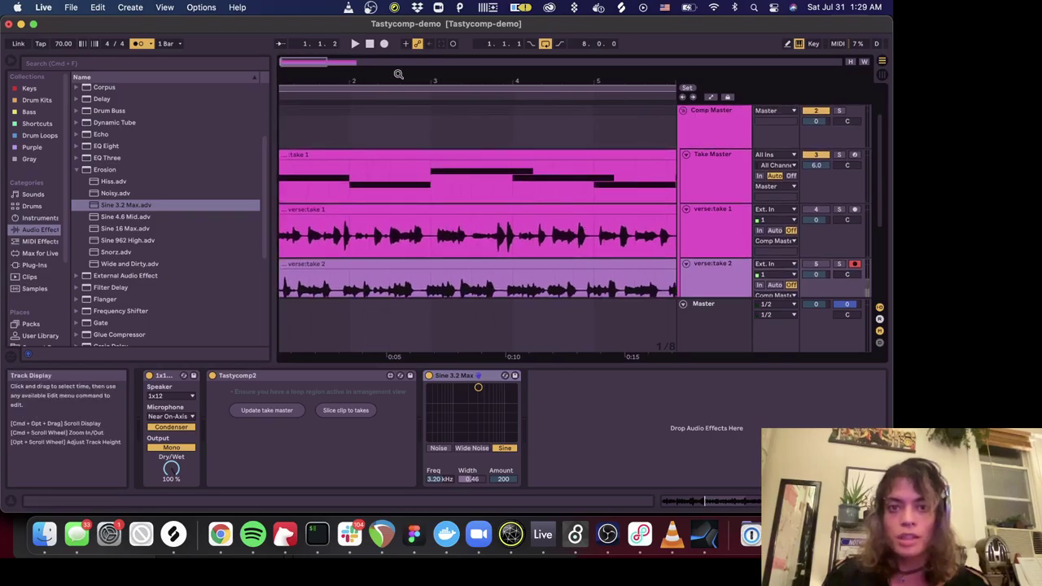
left_click_drag(411, 85, 411, 145)
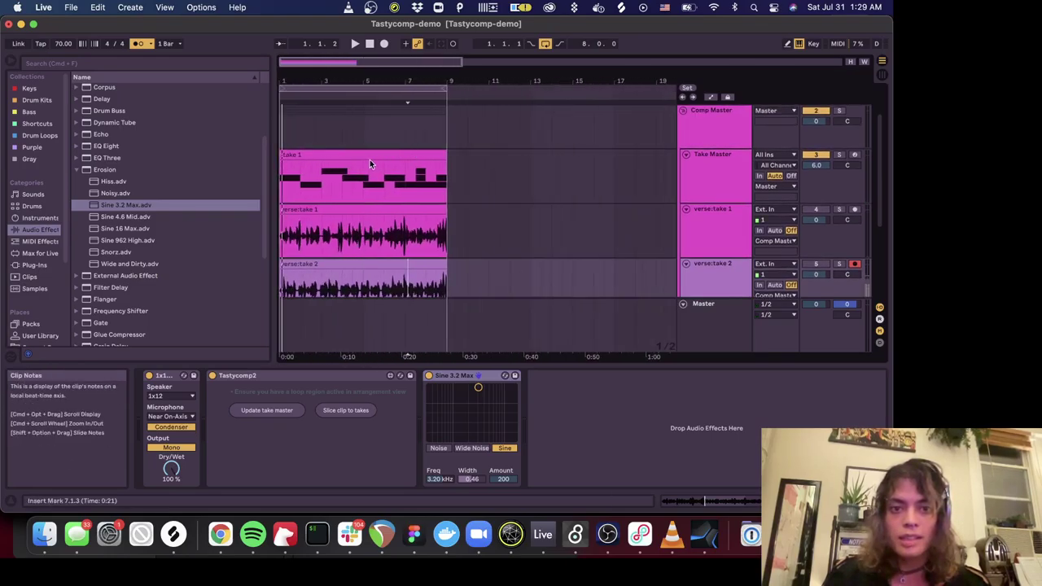
left_click(359, 154)
left_click_drag(332, 154, 503, 152)
left_click(423, 158)
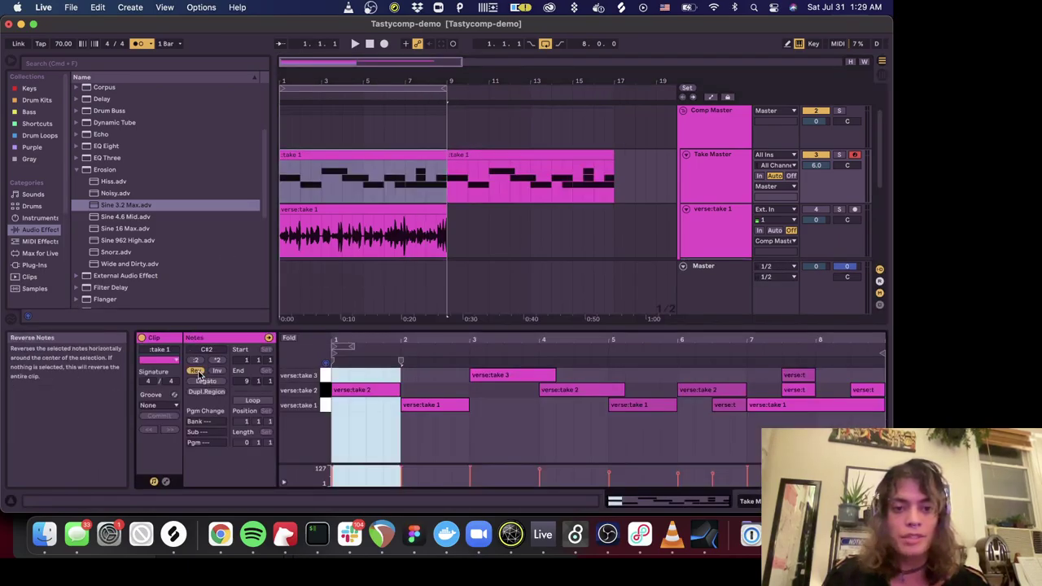
- Reverse the order of all take regions in the original clip and play it
left_click(198, 371)
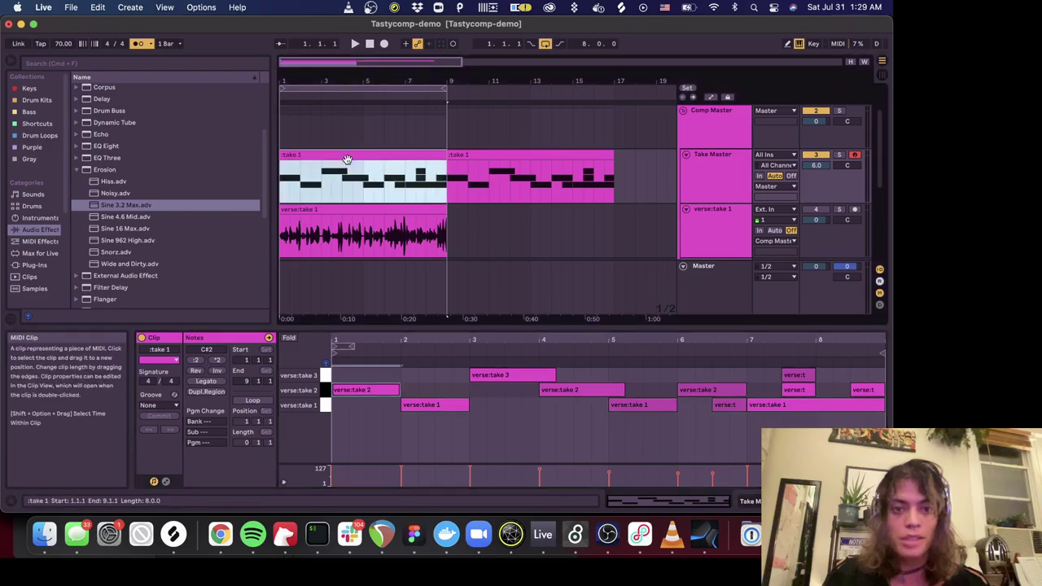
key("super+a")
left_click(196, 370)
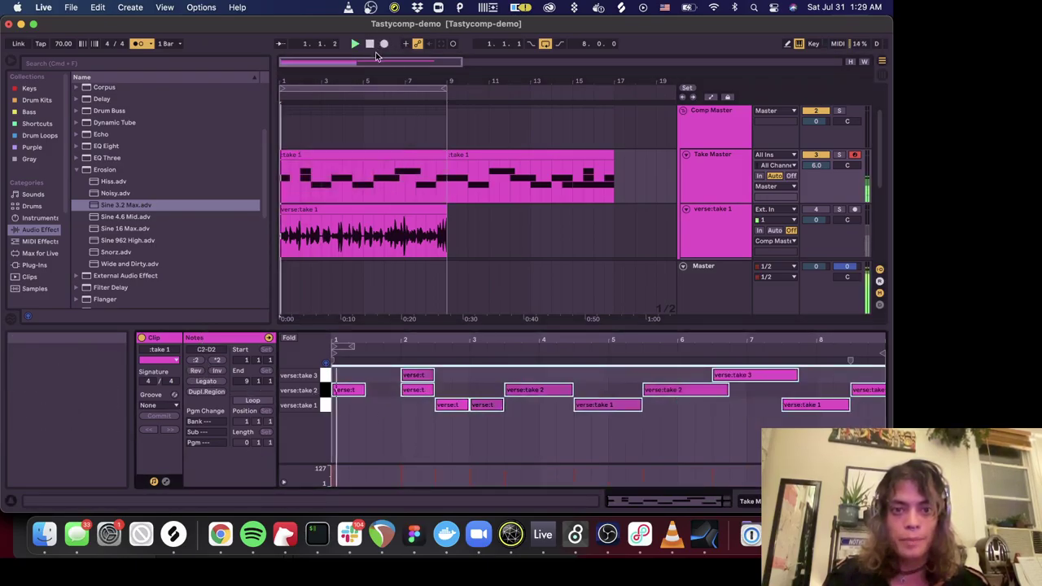
key("space")
- Shorten the take 1 region at 2.3.1 and take 2 at 3.3.1 to one beat, velocity 127
left_click(371, 404)
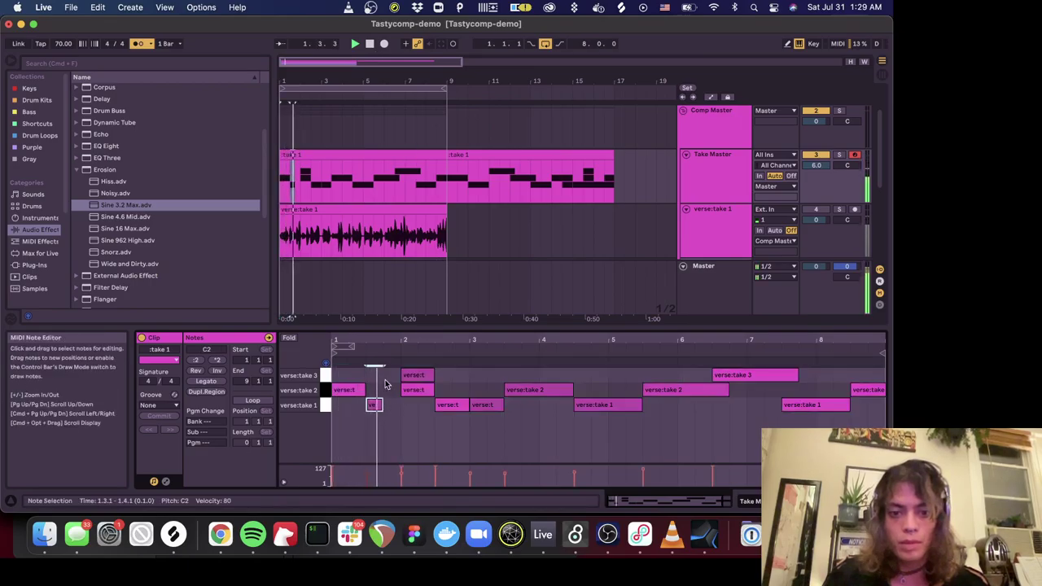
left_click(391, 375)
left_click(450, 404)
left_click_drag(467, 404, 450, 405)
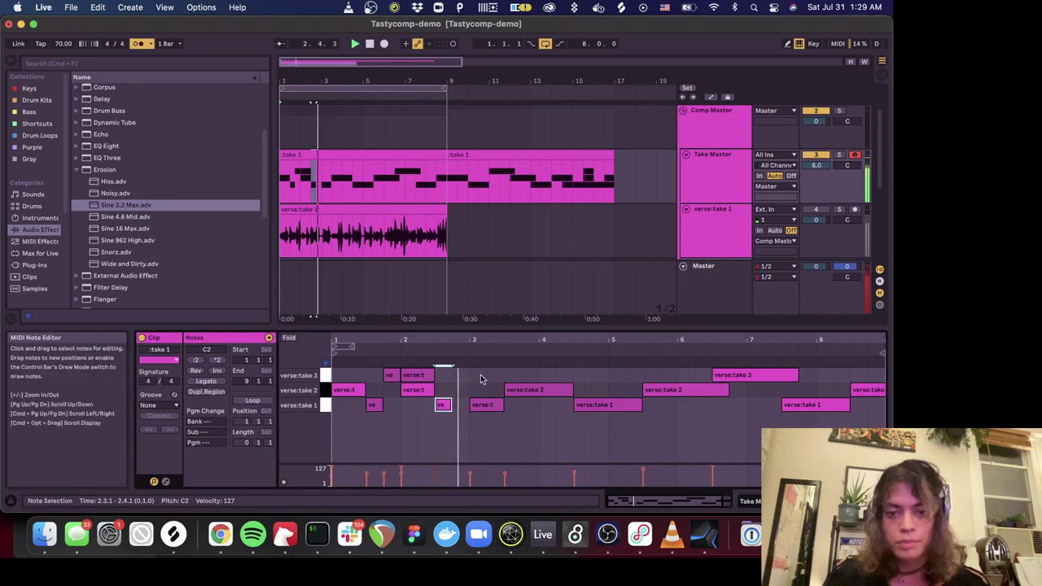
left_click(518, 391)
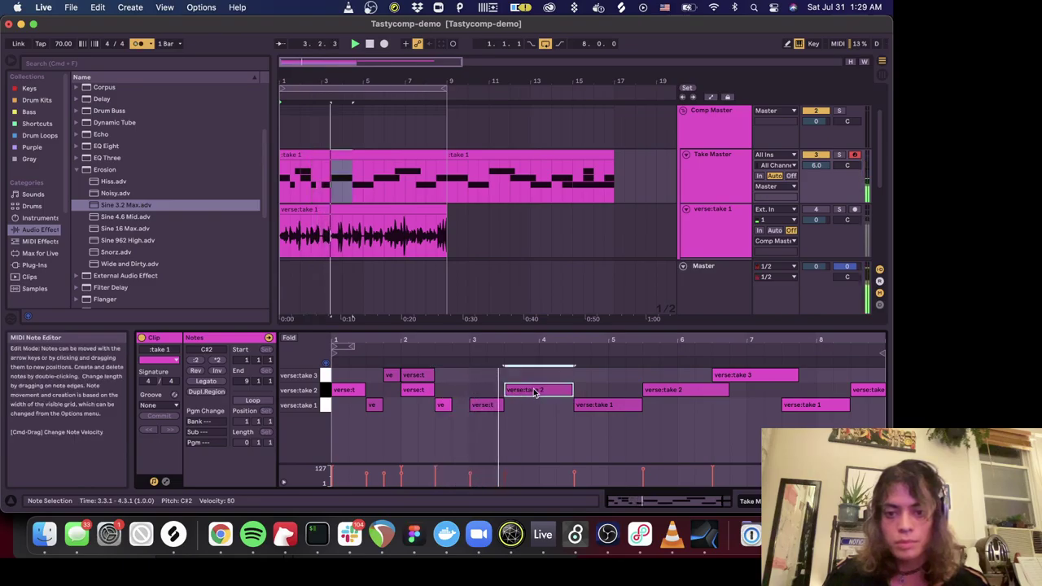
left_click_drag(571, 390, 521, 390)
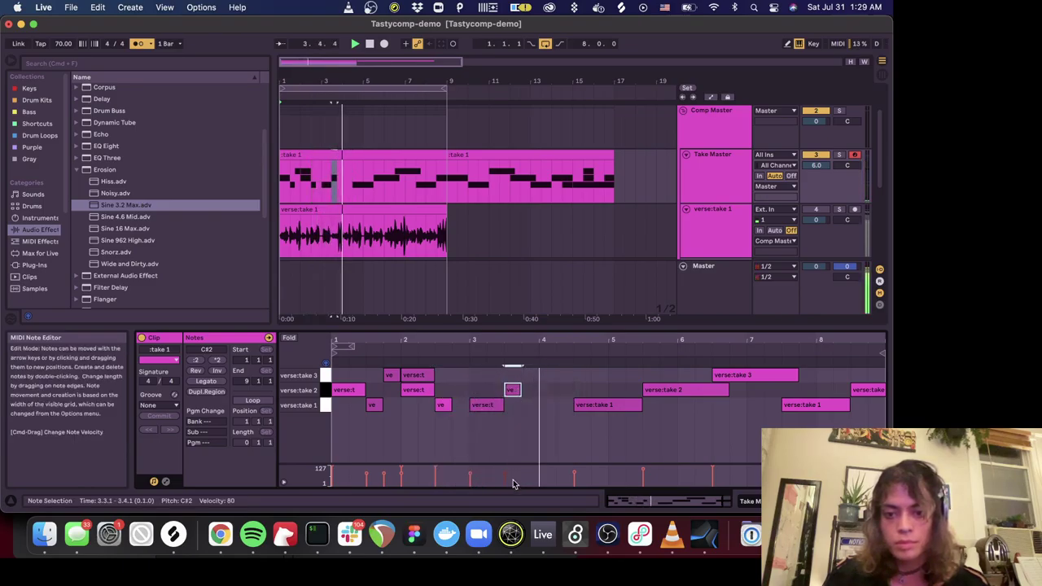
left_click_drag(507, 480, 507, 469)
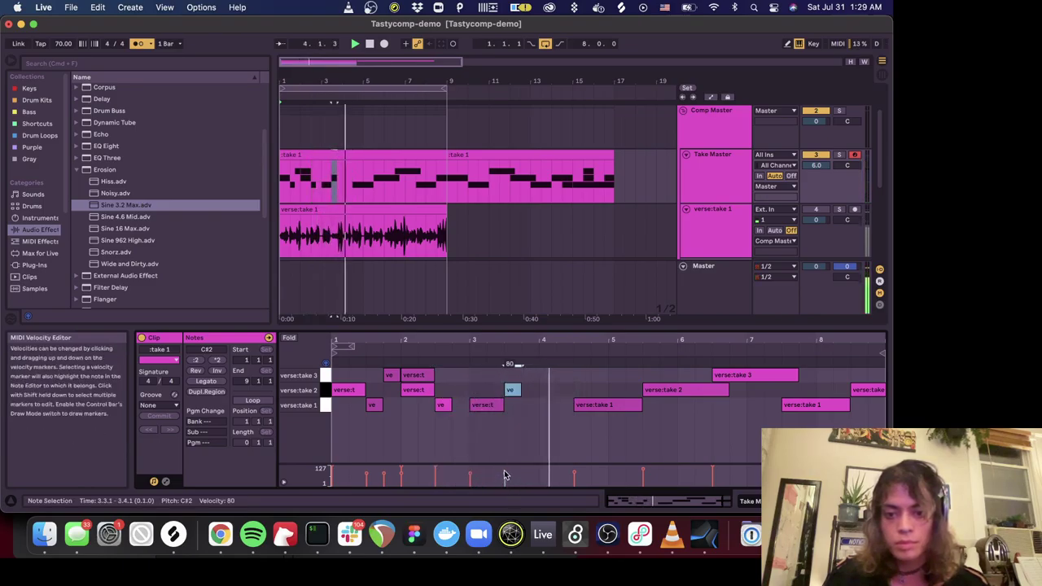
- Add one-beat verse:take 3 at 4.2.1 and verse:take 1 at 2.2.1 at velocity 127
double_click(564, 374)
left_click(577, 476)
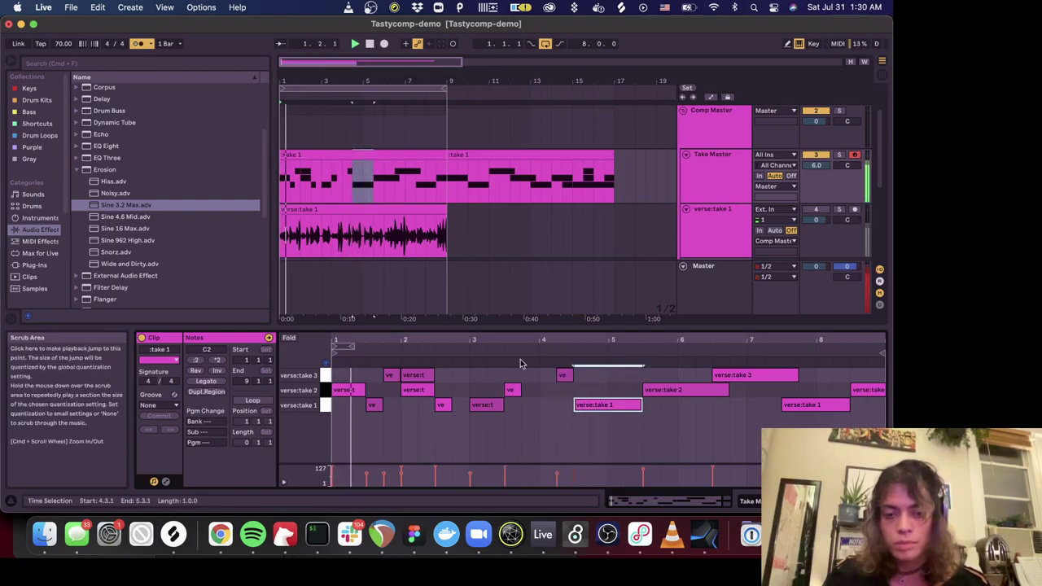
double_click(424, 405)
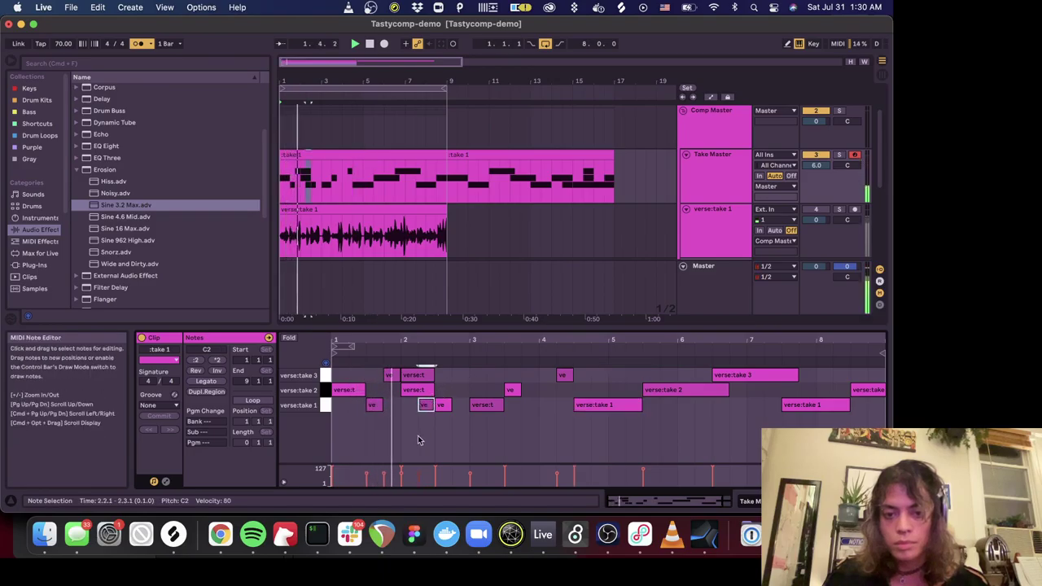
left_click_drag(418, 477, 418, 470)
left_click(429, 409)
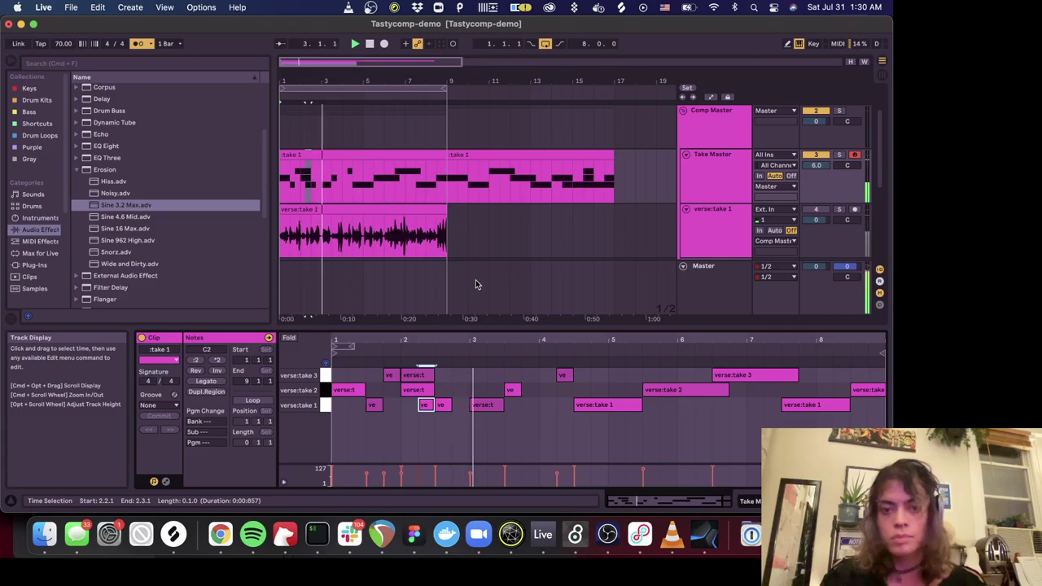
scroll(450, 166, "down", 6)
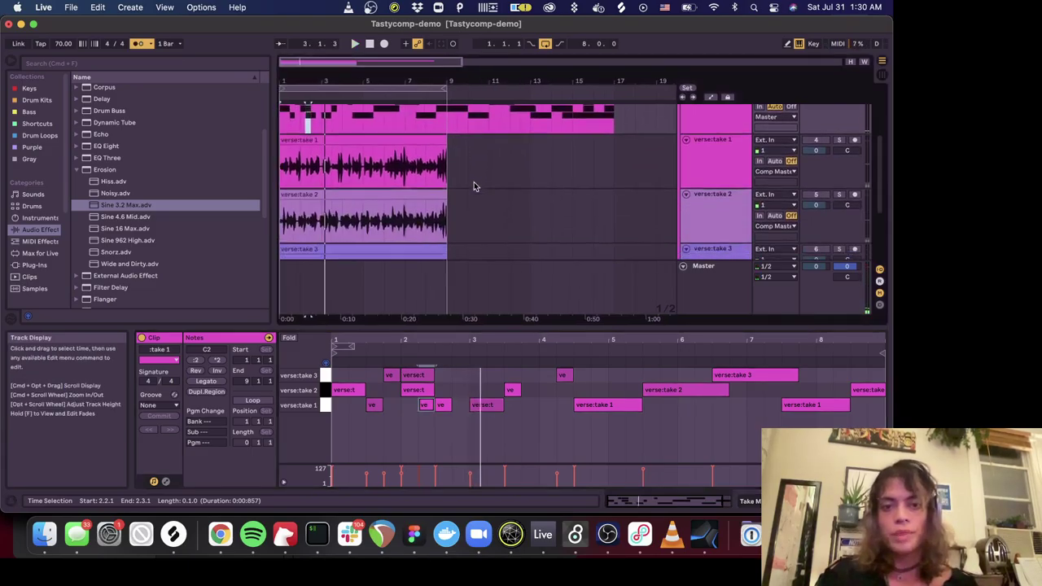